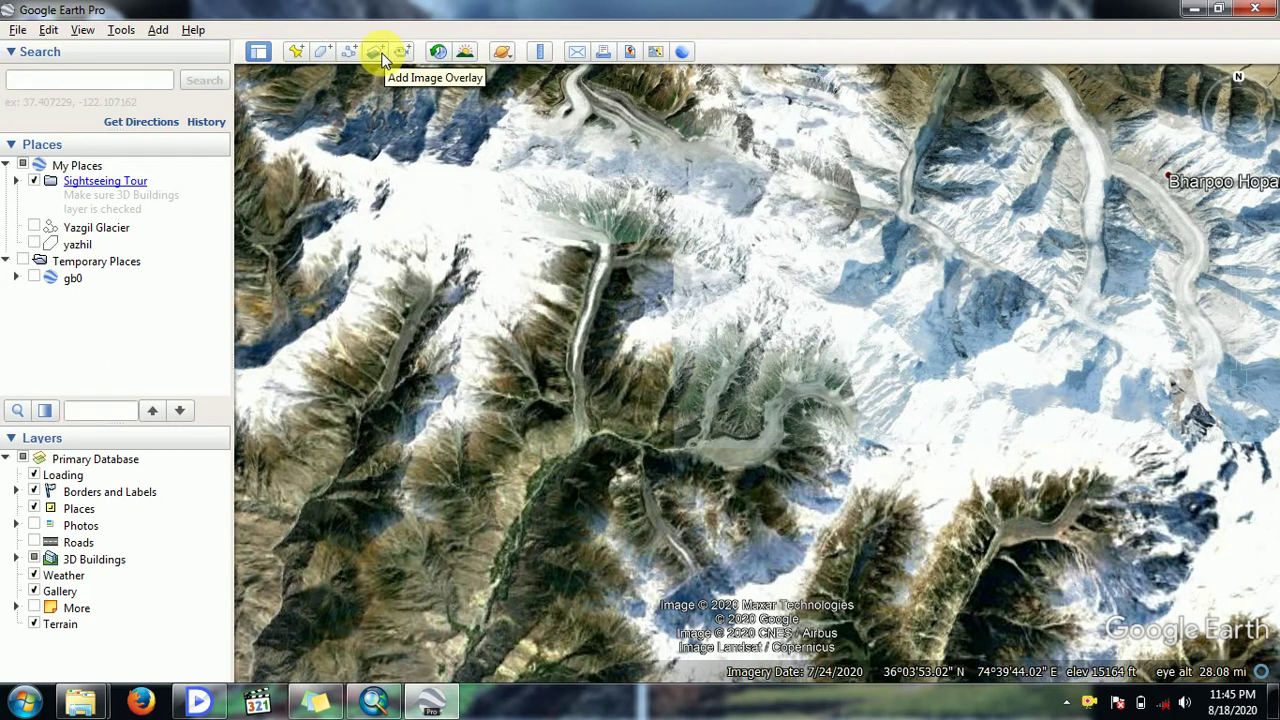
- Add a placemark named glacier at the upper end of the glacier tongue, at about 36°7'7"N, 74°34'48"E
left_click(294, 58)
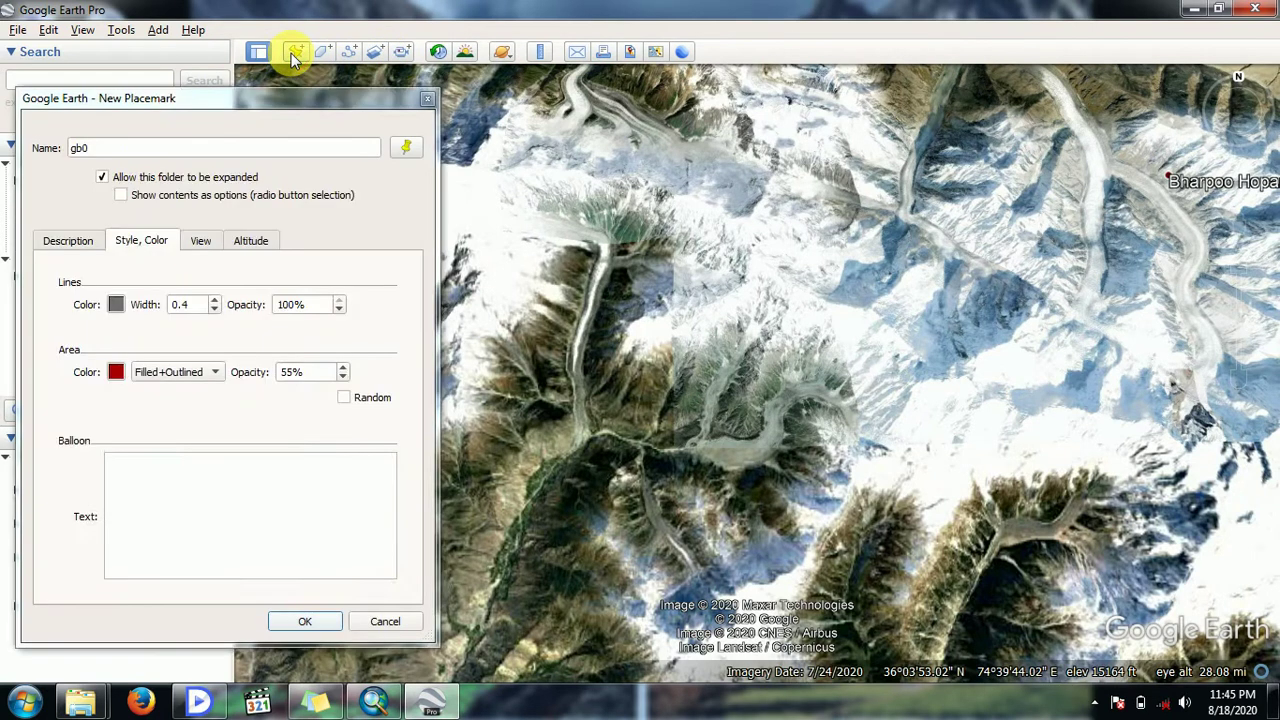
left_click_drag(760, 365, 608, 262)
left_click_drag(184, 149, 5, 124)
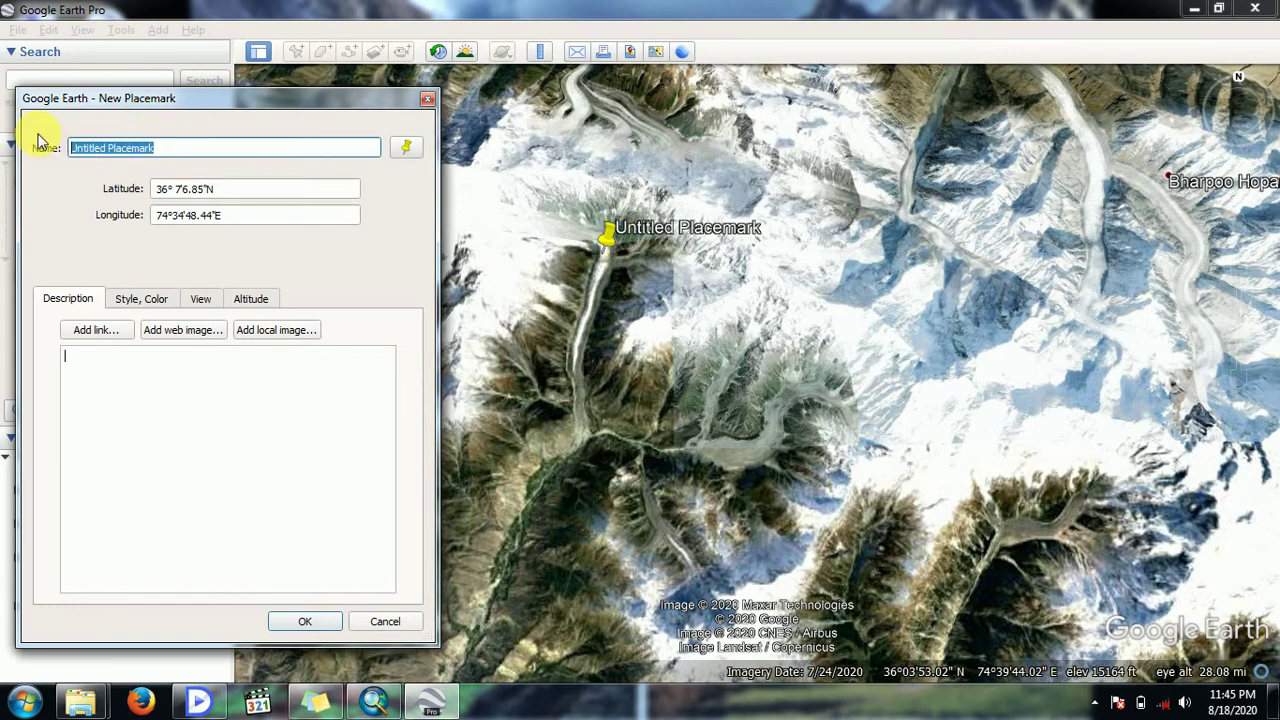
type("glacier")
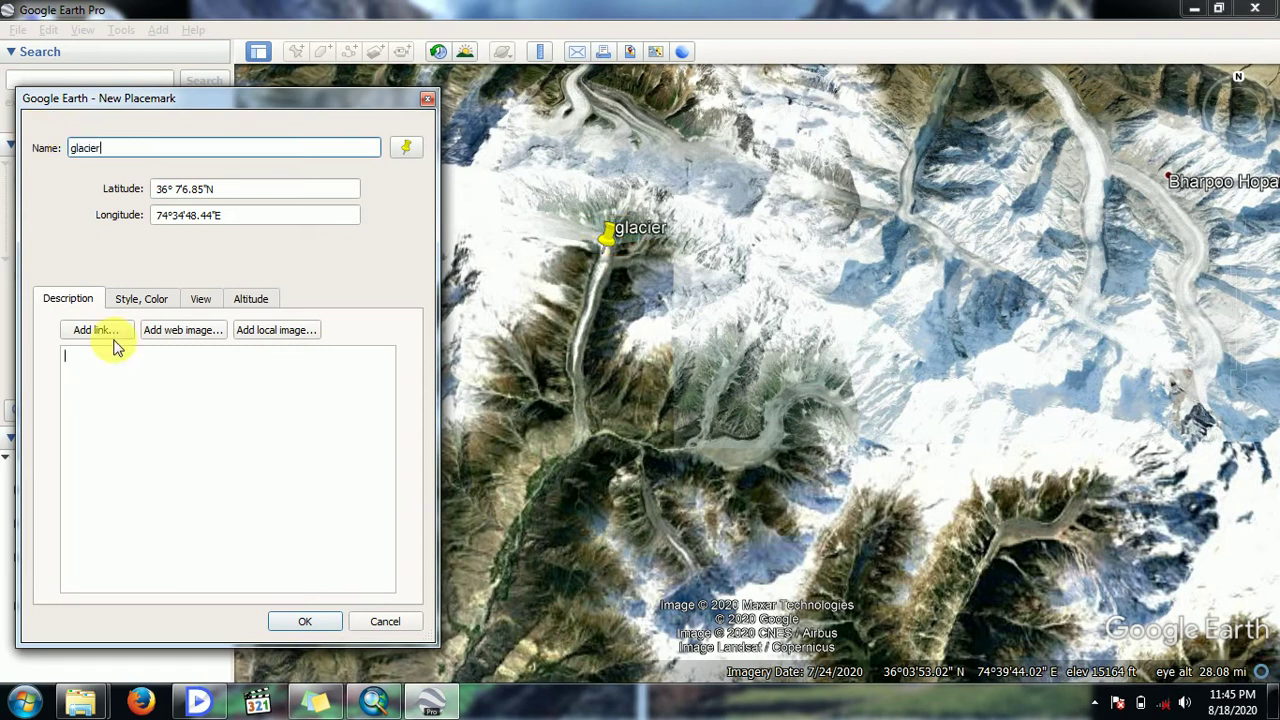
left_click(312, 621)
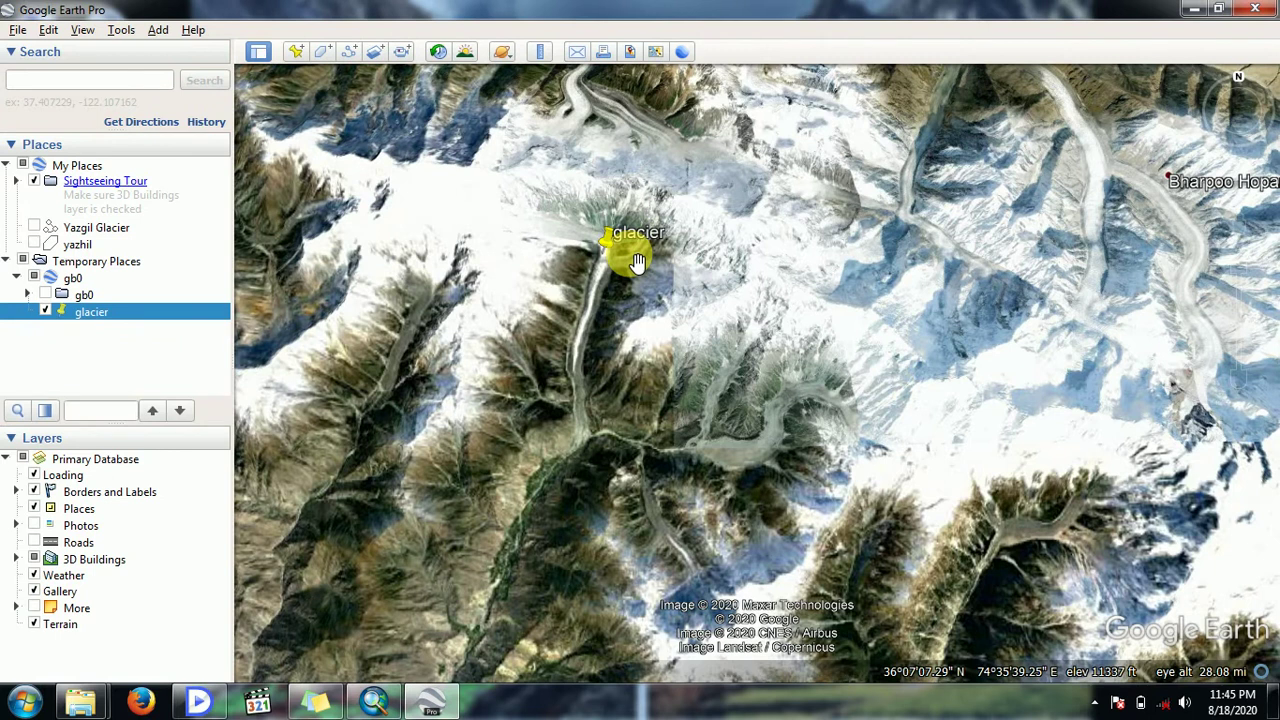
- Draw a new polygon tracing the outline of the glacier tongue between its lower end in the valley and the glacier placemark
left_click(318, 56)
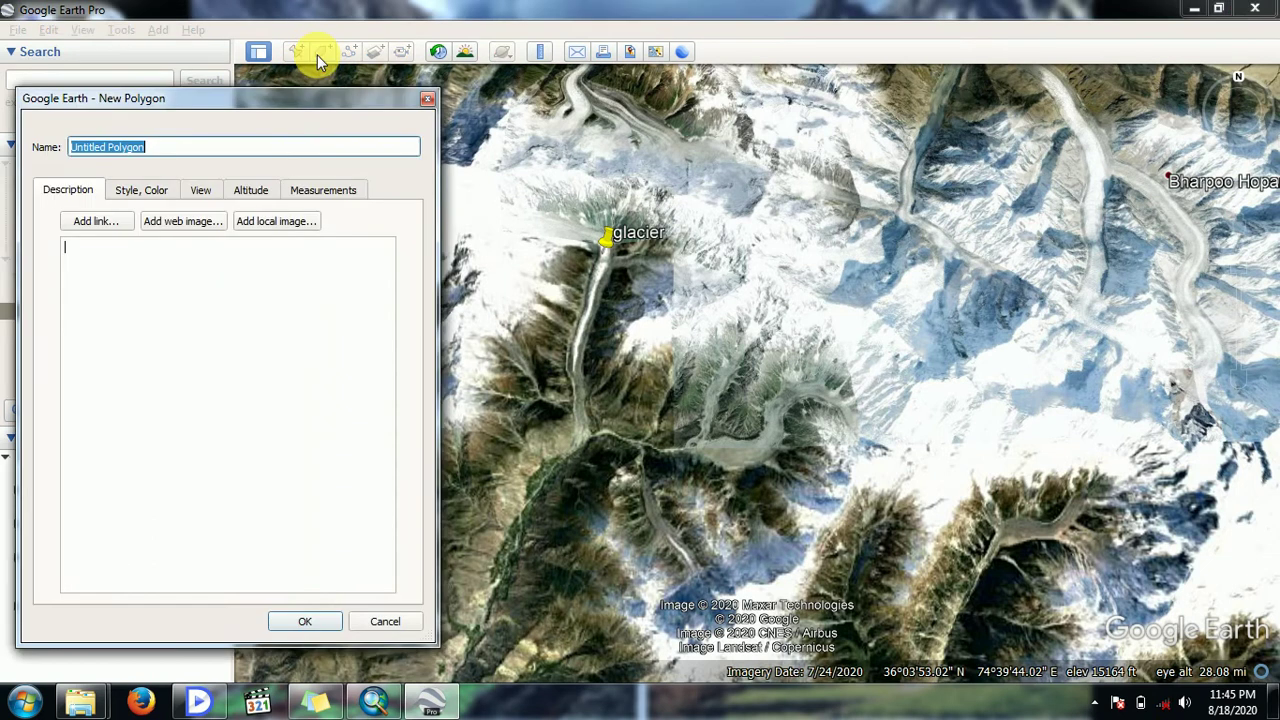
left_click(585, 417)
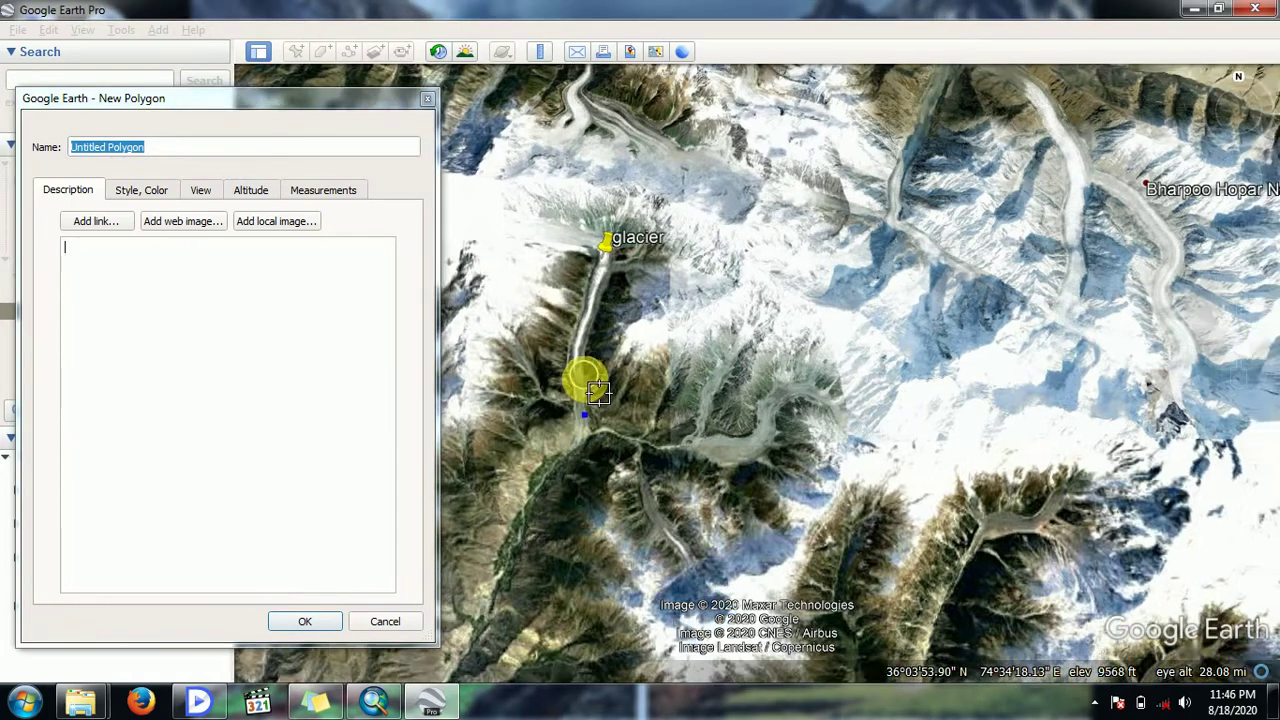
scroll(597, 391, "up", 5)
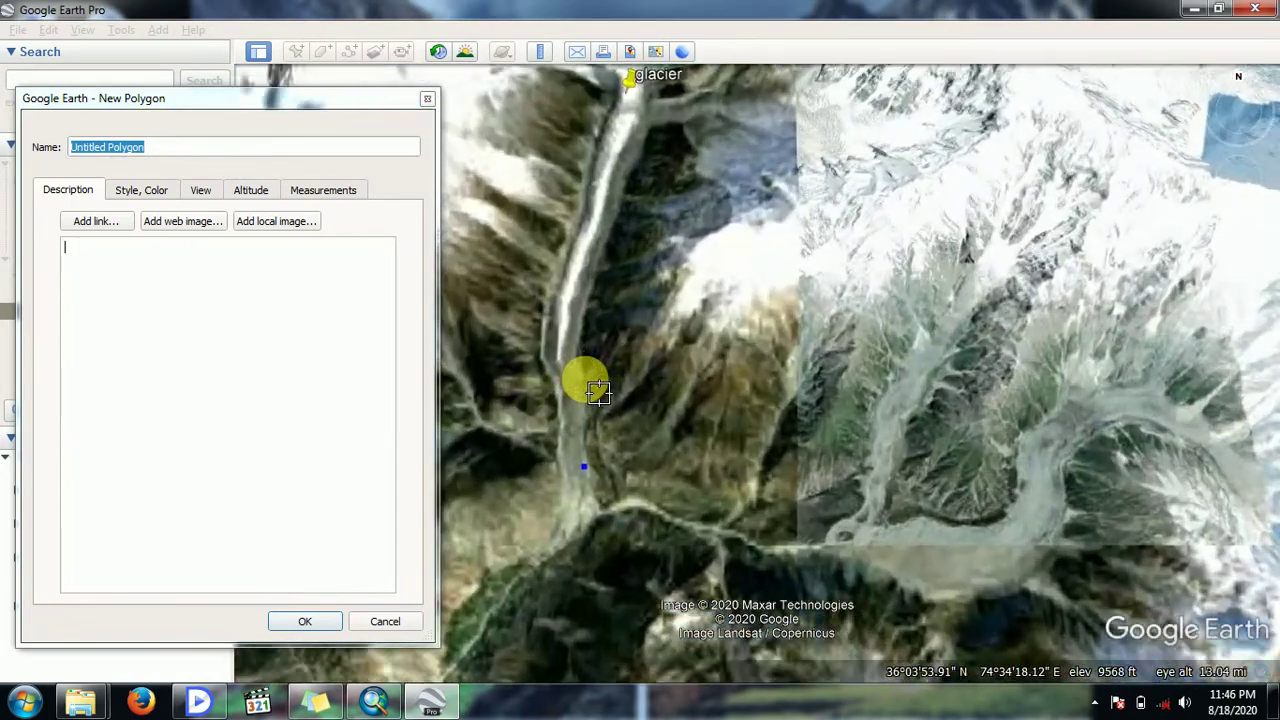
scroll(595, 498, "down", 5)
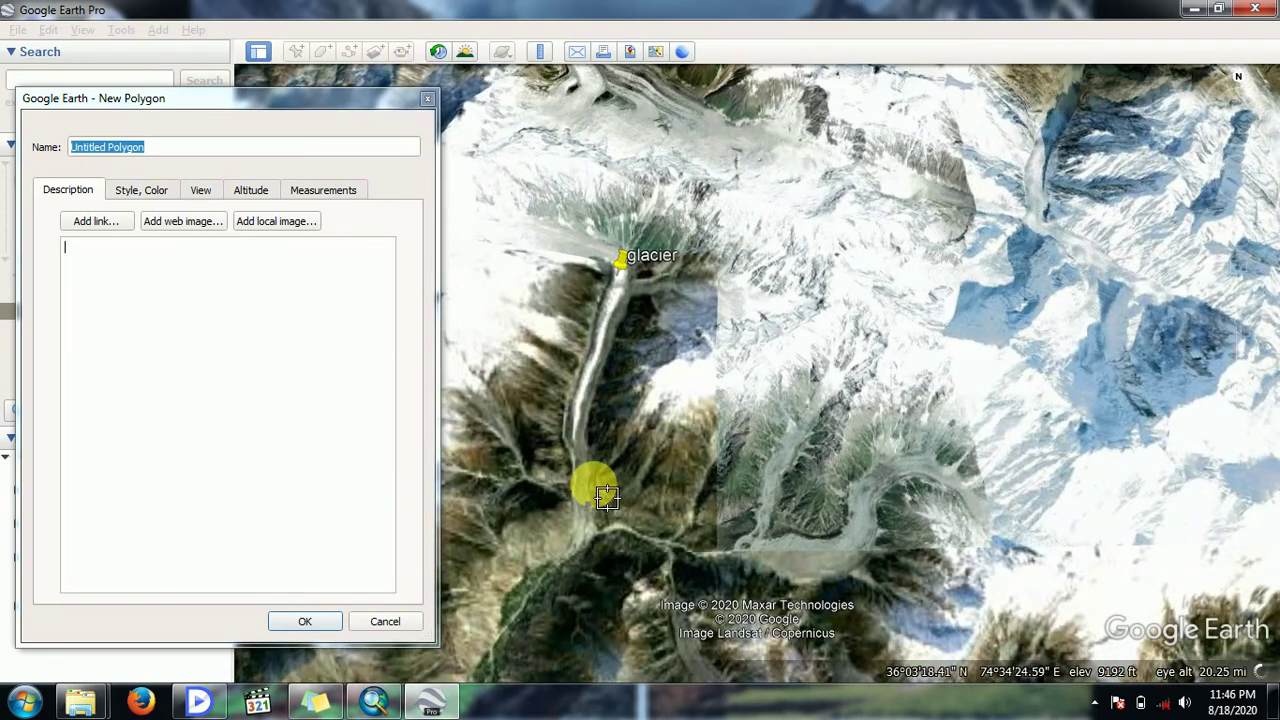
mouse_move(604, 503)
left_mouse_down()
mouse_move(597, 441)
mouse_move(638, 298)
mouse_move(628, 282)
mouse_move(605, 288)
mouse_move(595, 312)
mouse_move(566, 452)
mouse_move(586, 536)
mouse_move(600, 538)
left_mouse_up()
left_click(602, 525)
left_click(605, 510)
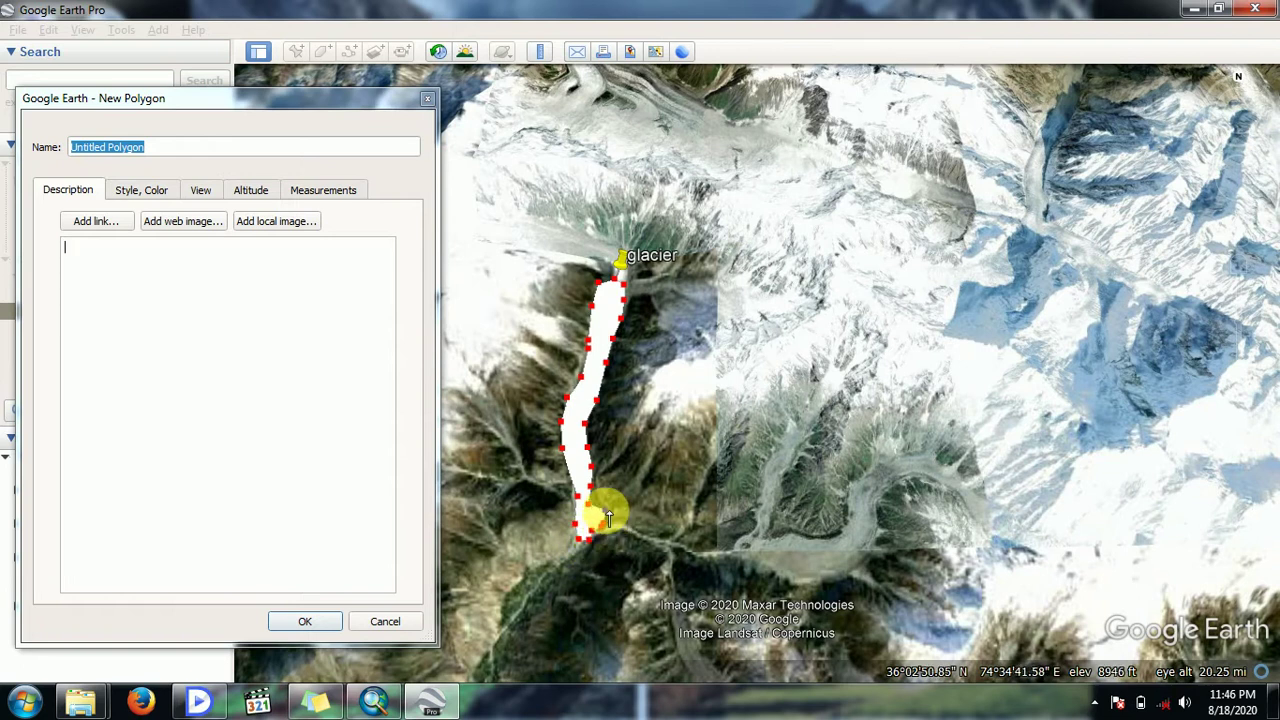
- Name the traced polygon glacier and save it to the places list
left_click(322, 637)
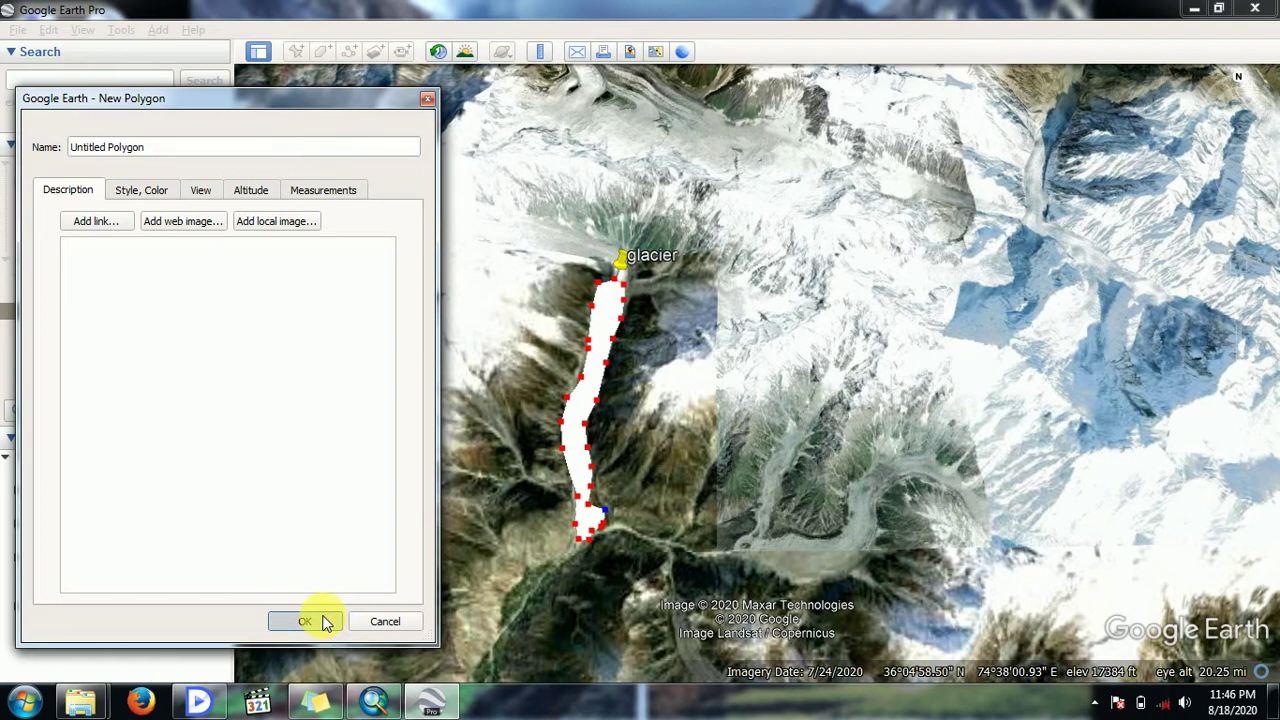
left_click_drag(163, 153, 40, 106)
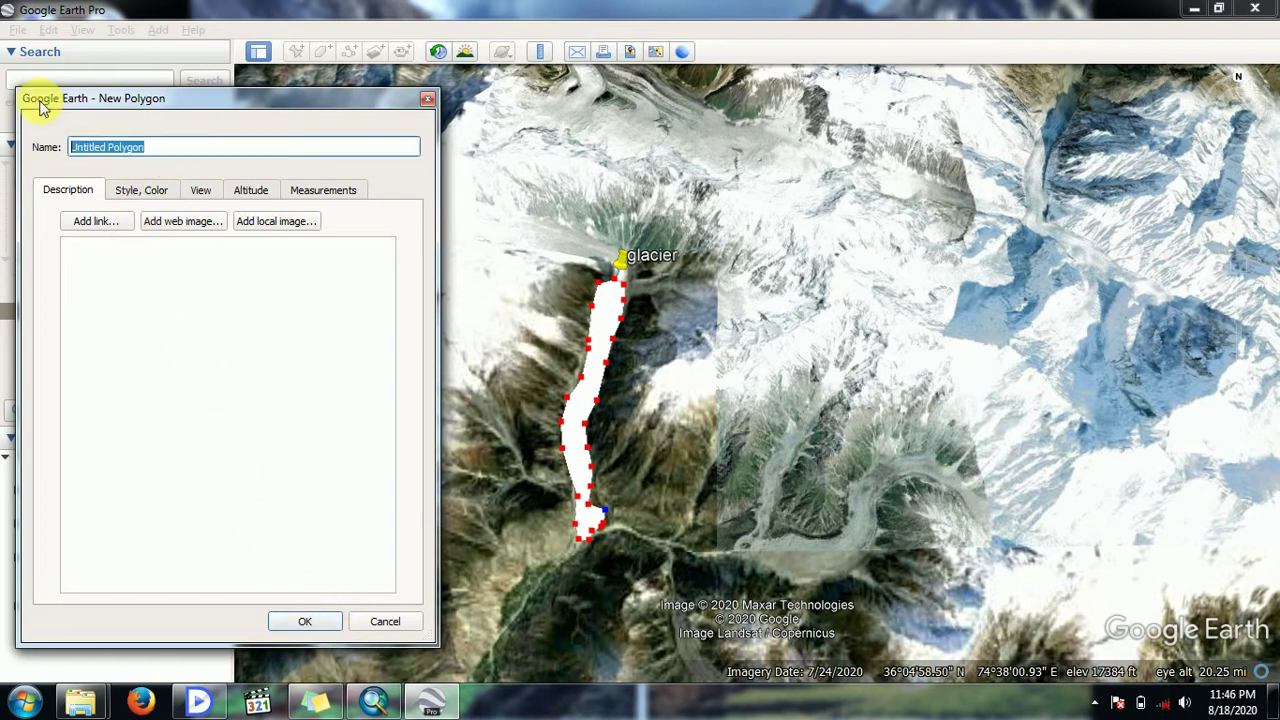
type("gla")
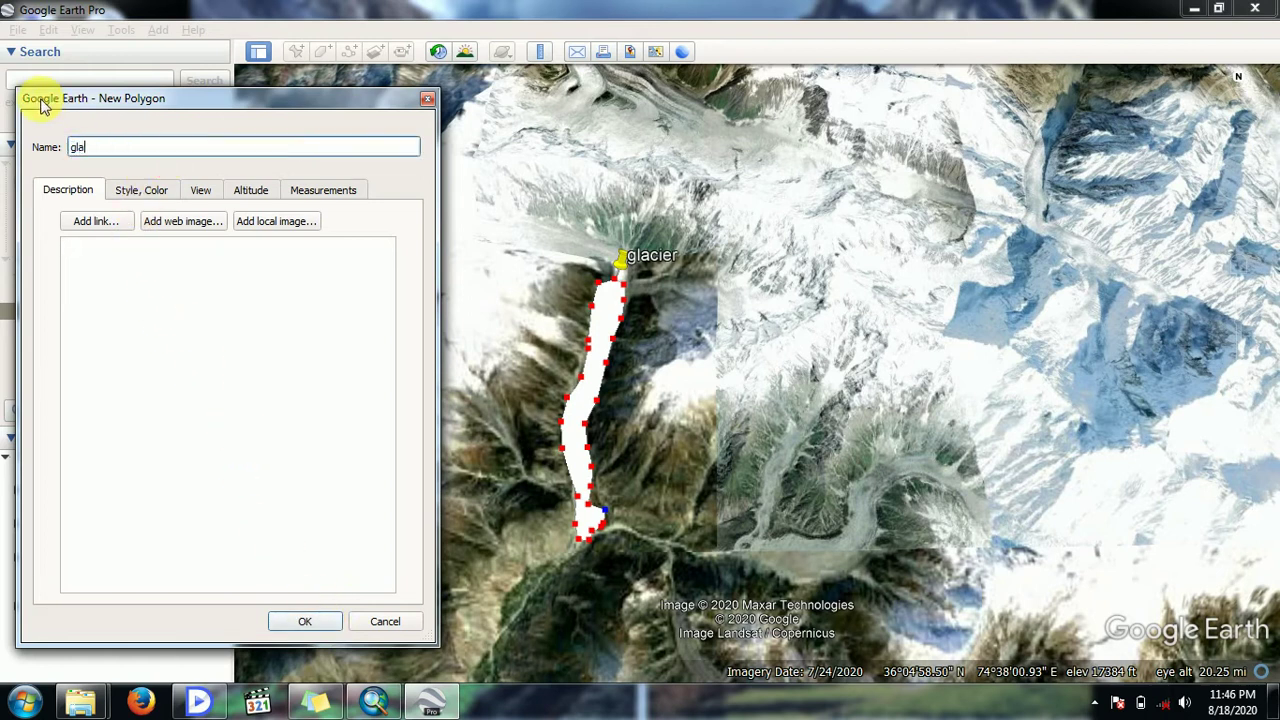
type("cier")
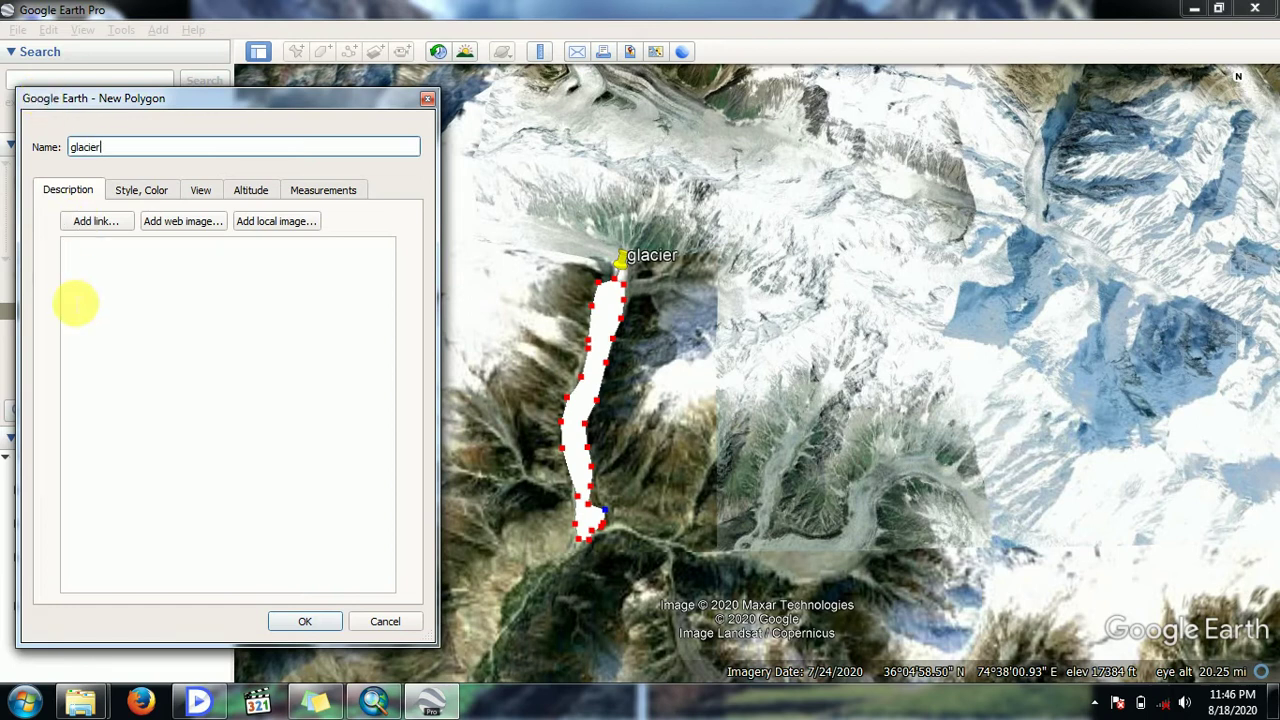
left_click(303, 625)
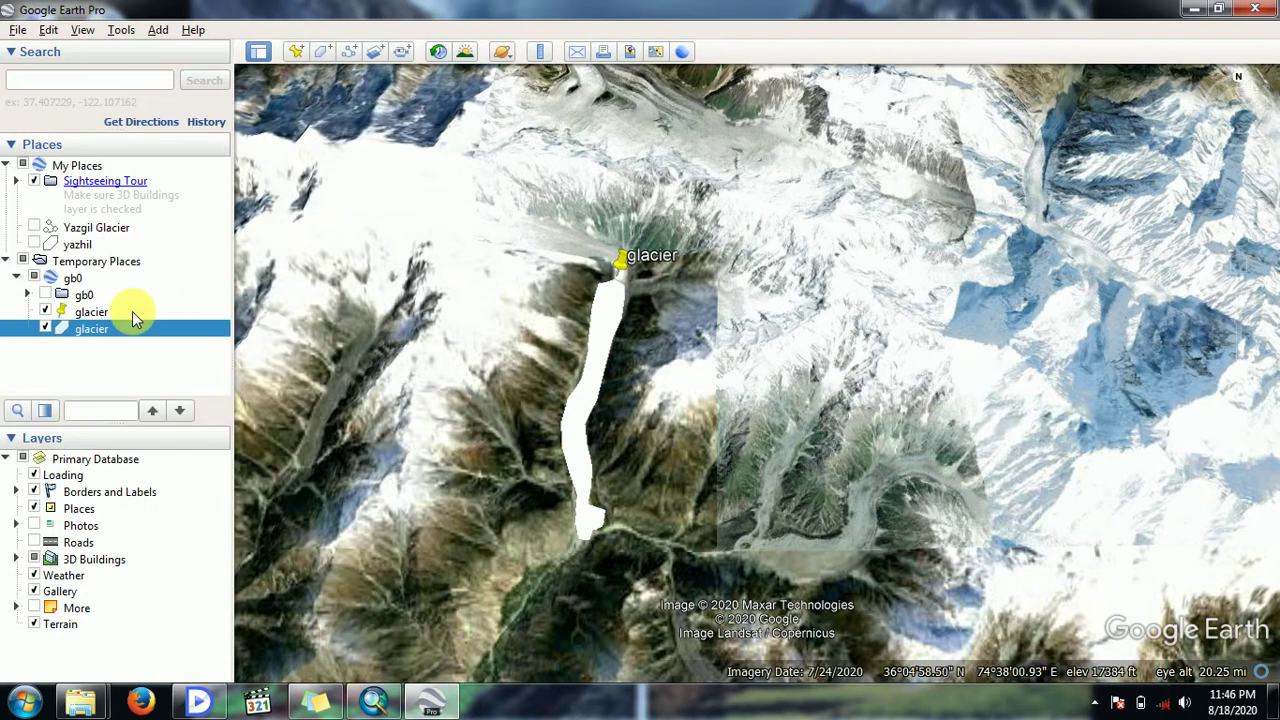
- Add a new folder under Temporary Places and name it with the person's first name
left_click(82, 364)
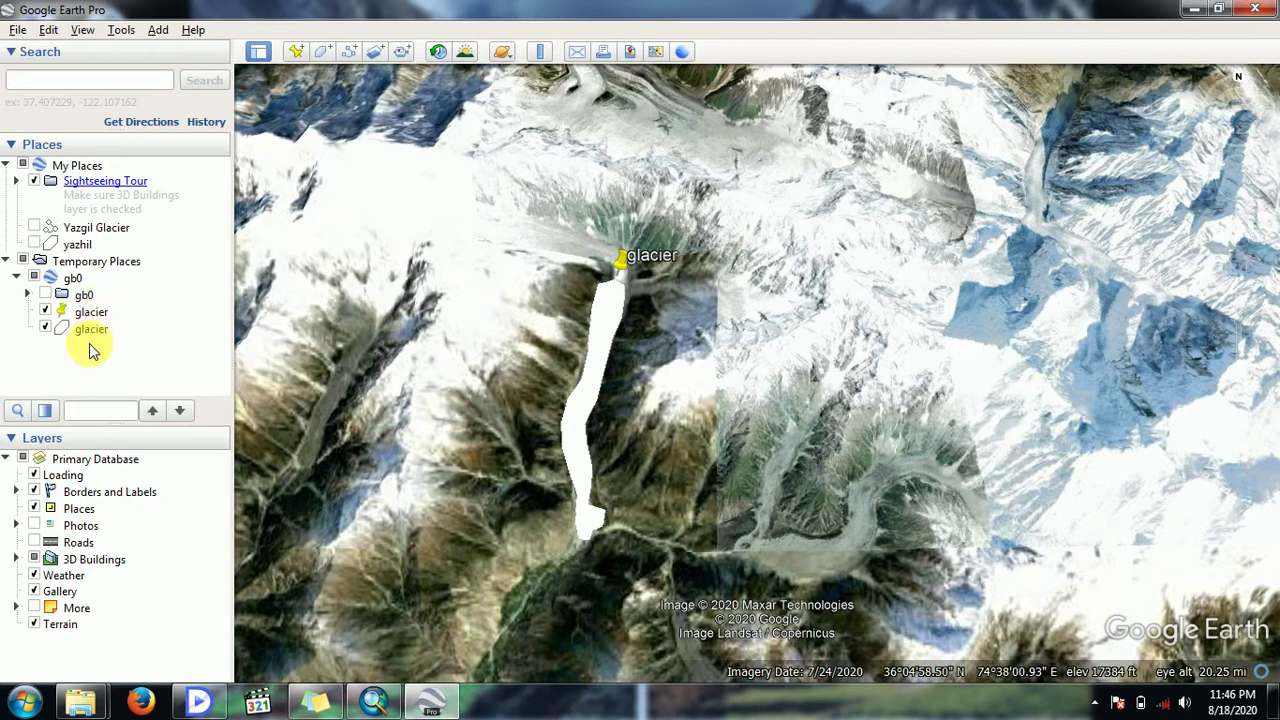
right_click(98, 264)
mouse_move(217, 272)
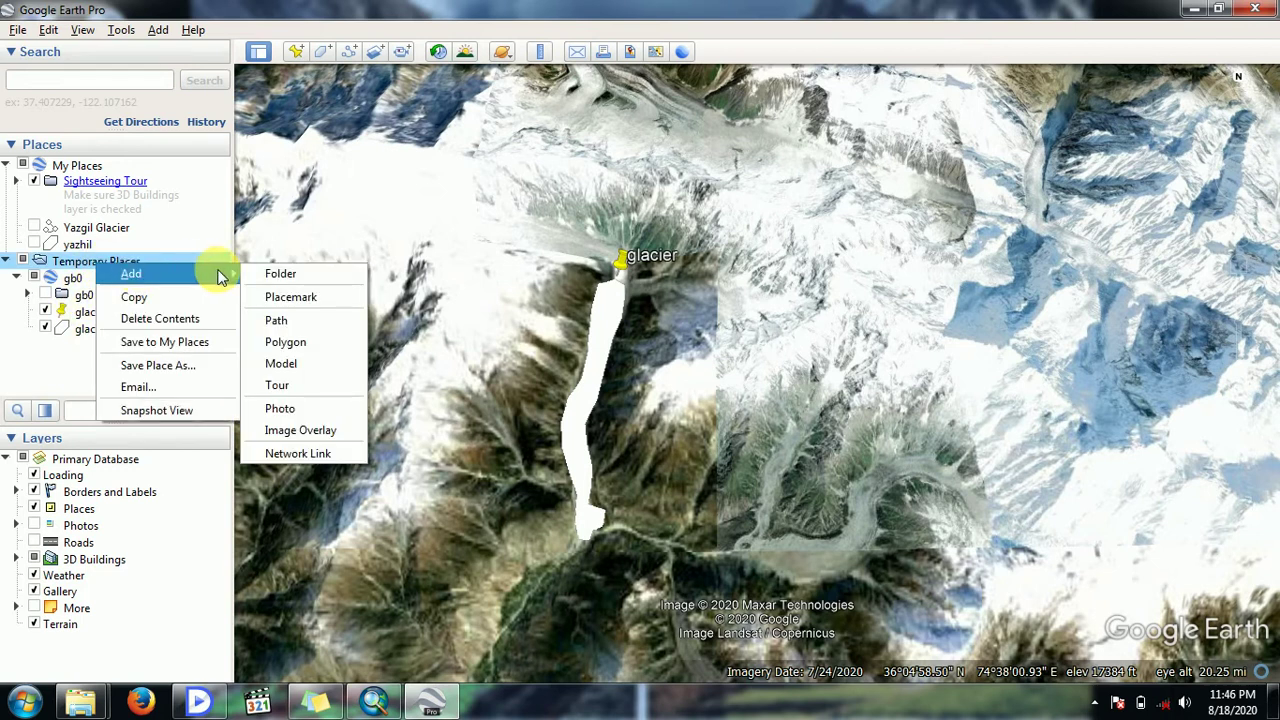
left_click(330, 272)
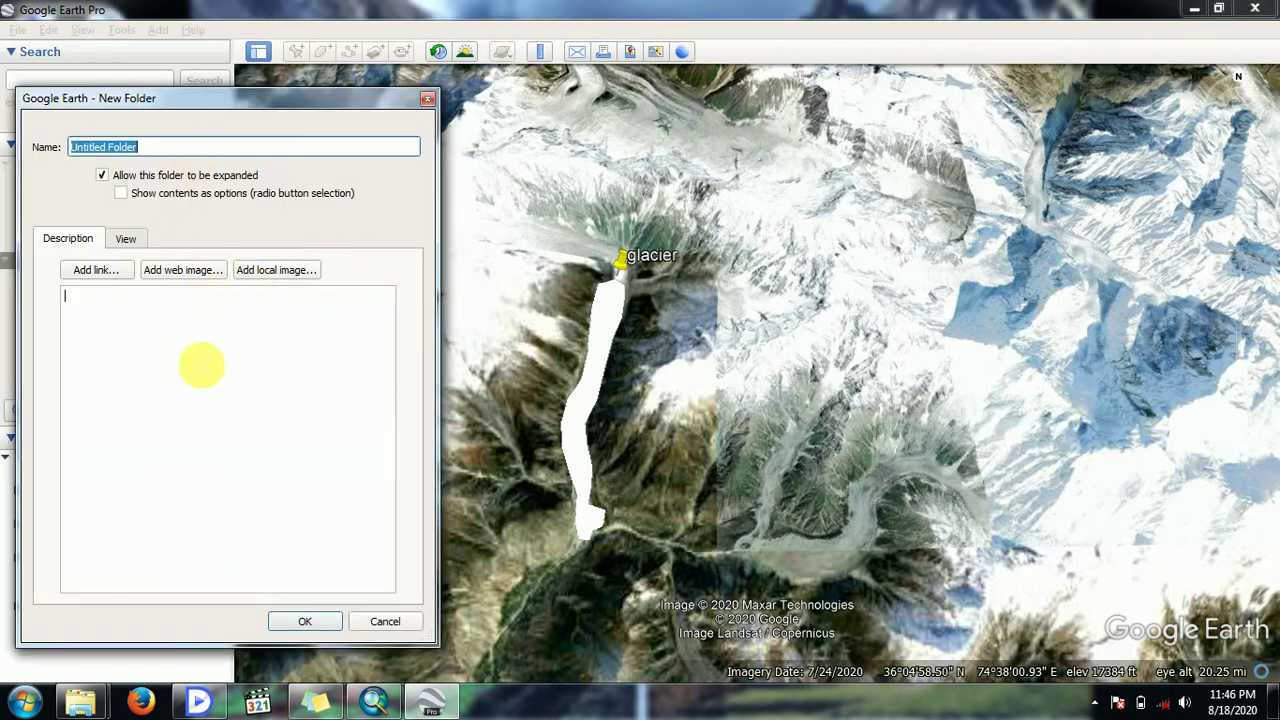
left_click(202, 365)
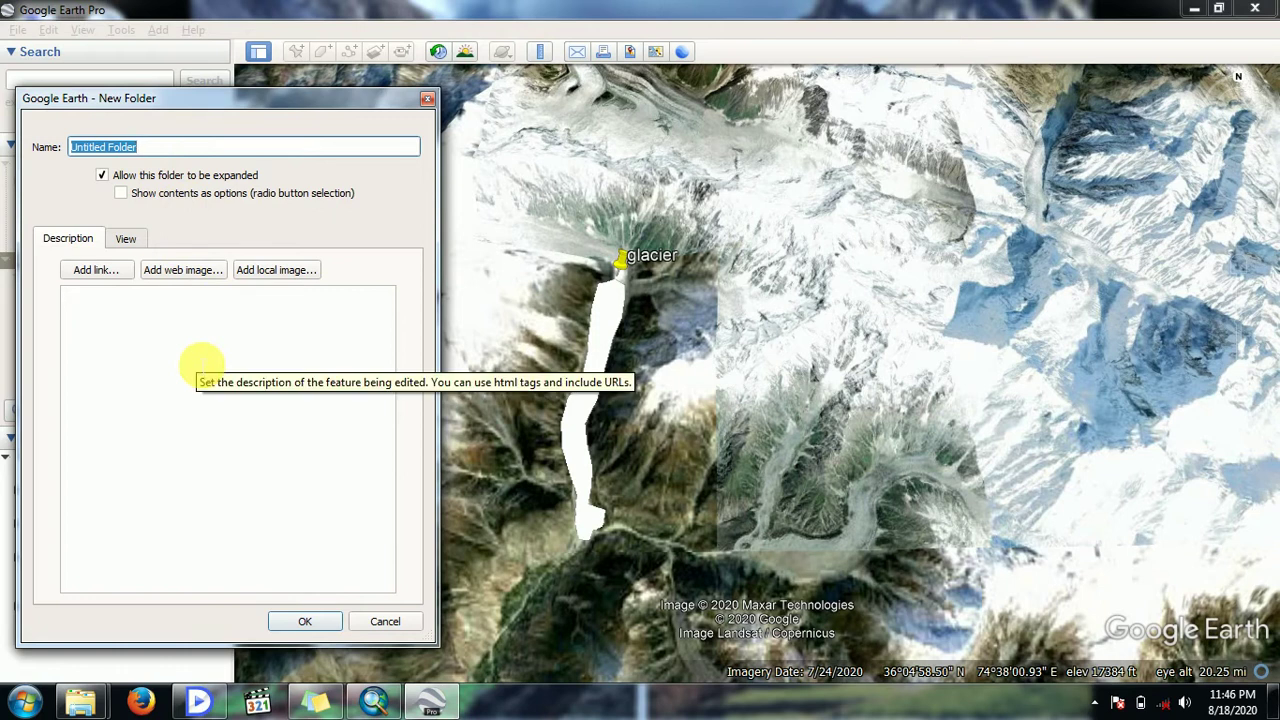
type("James")
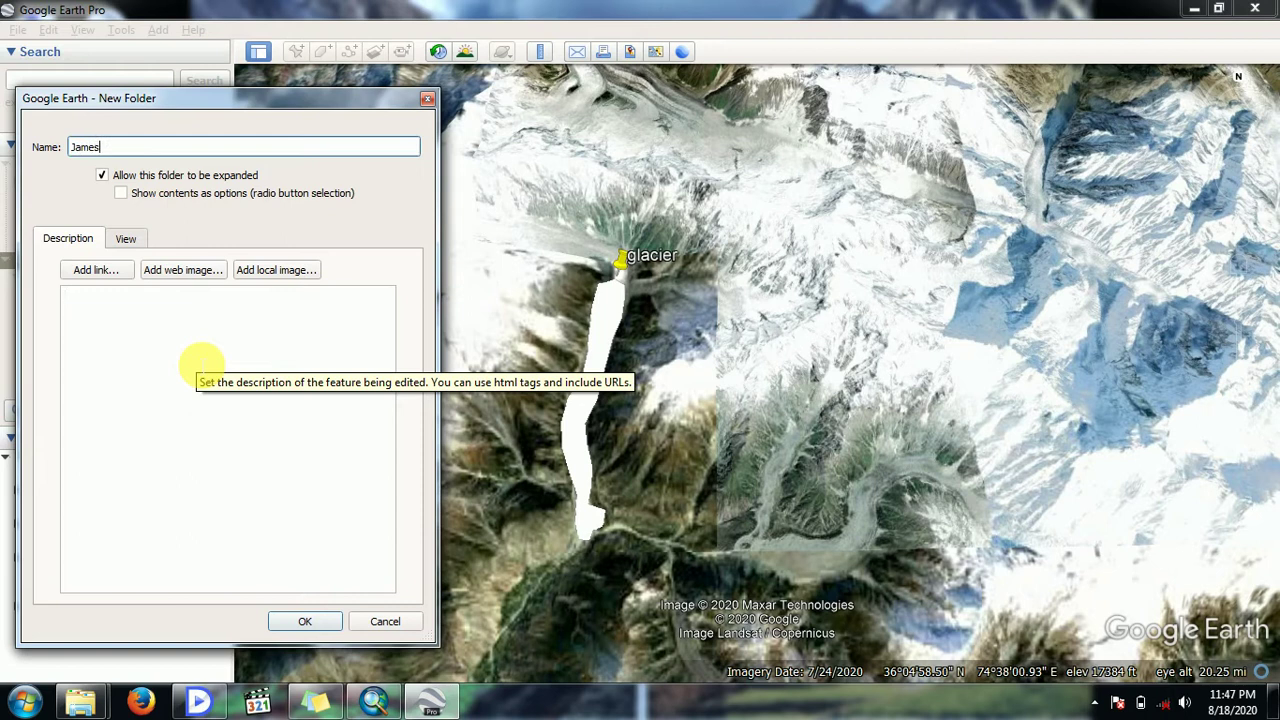
left_click(304, 621)
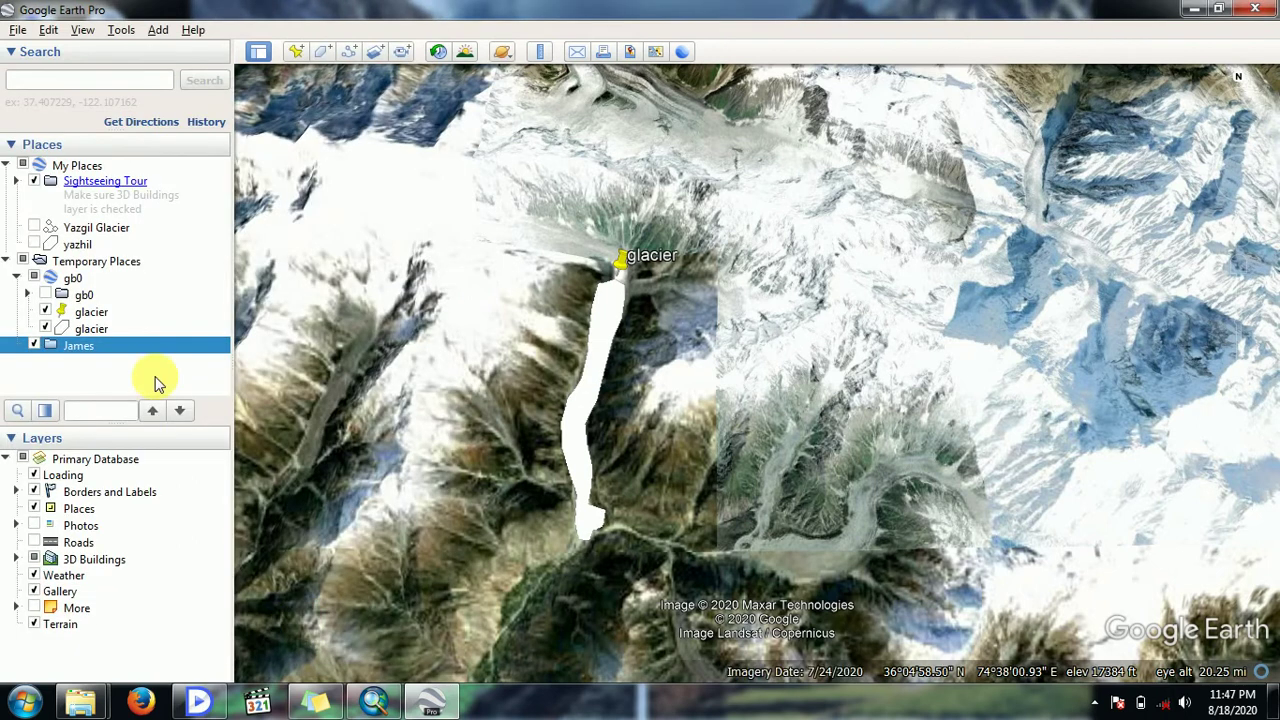
- Move the glacier placemark, the glacier polygon and the new folder into the inner gb0 folder
left_click_drag(92, 312, 71, 358)
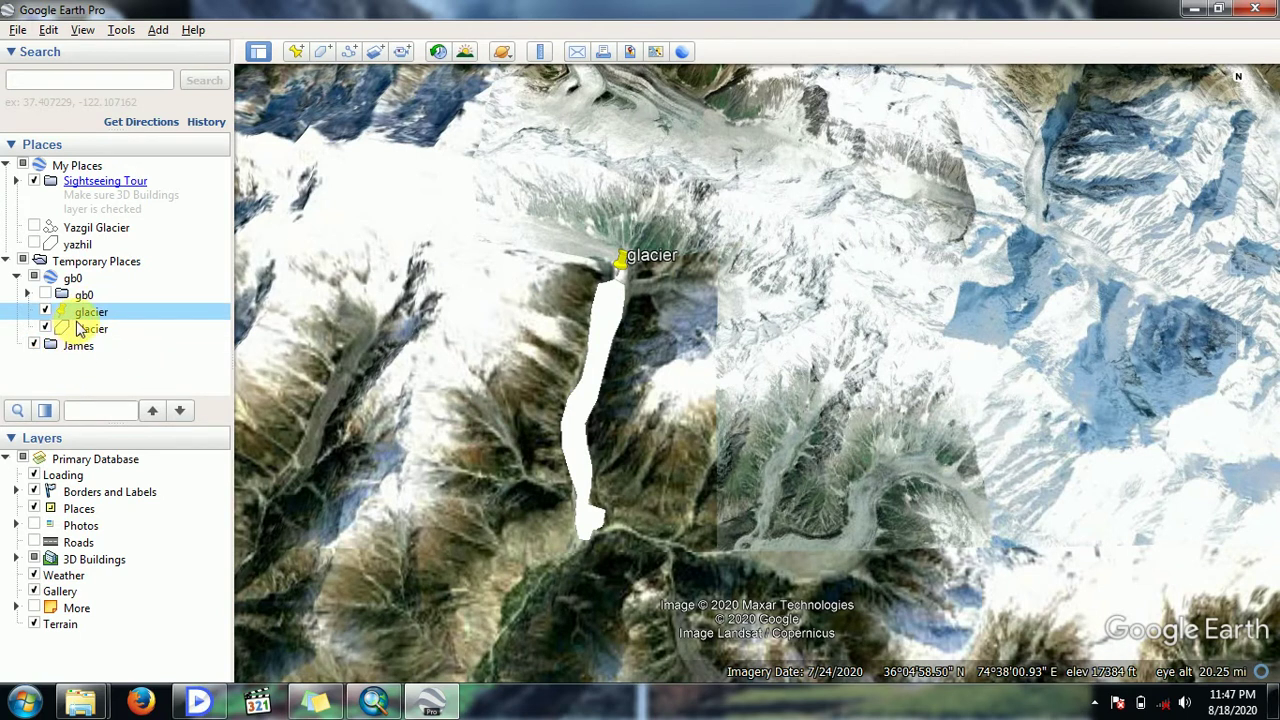
left_click(50, 348)
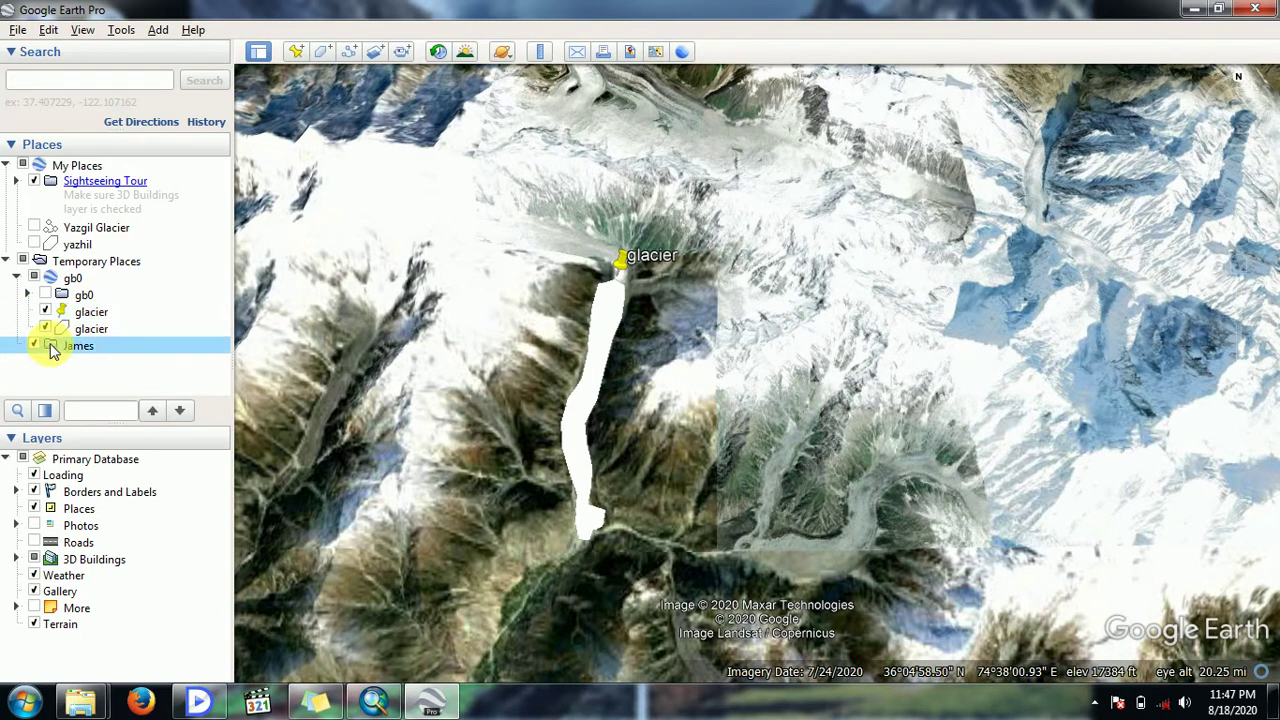
left_click_drag(52, 350, 85, 340)
left_click_drag(85, 340, 107, 350)
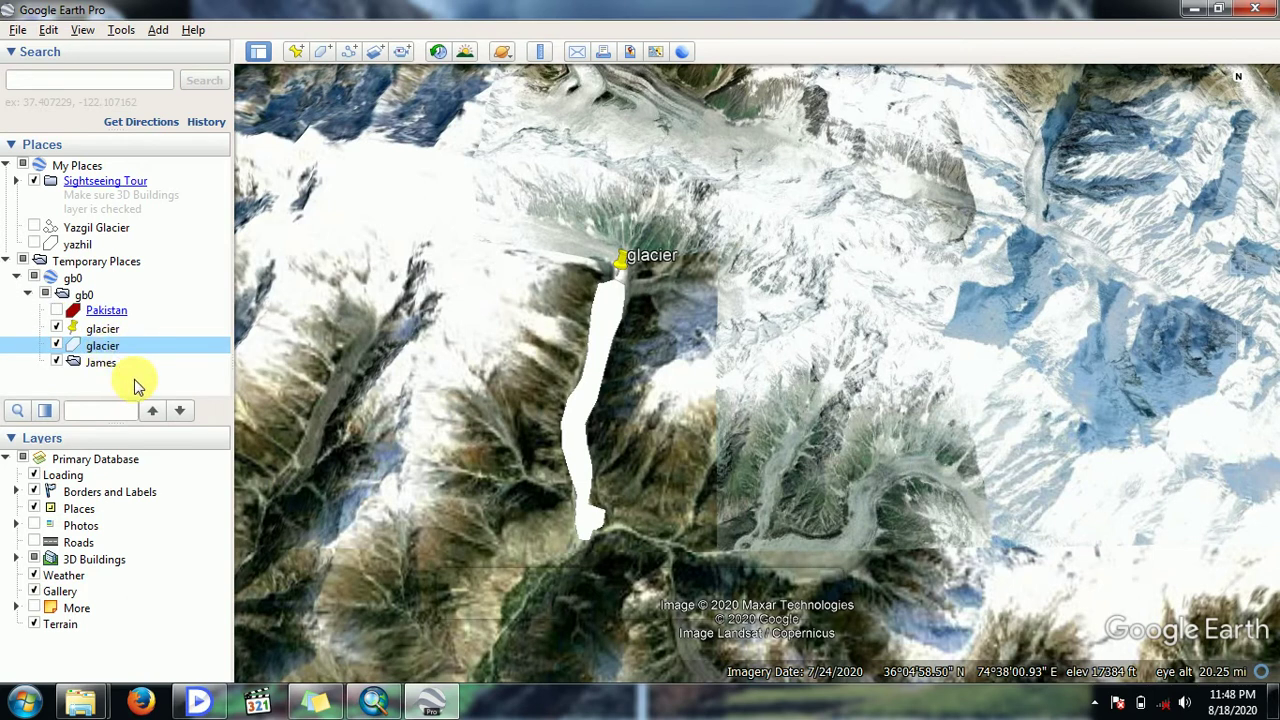
left_click(137, 387)
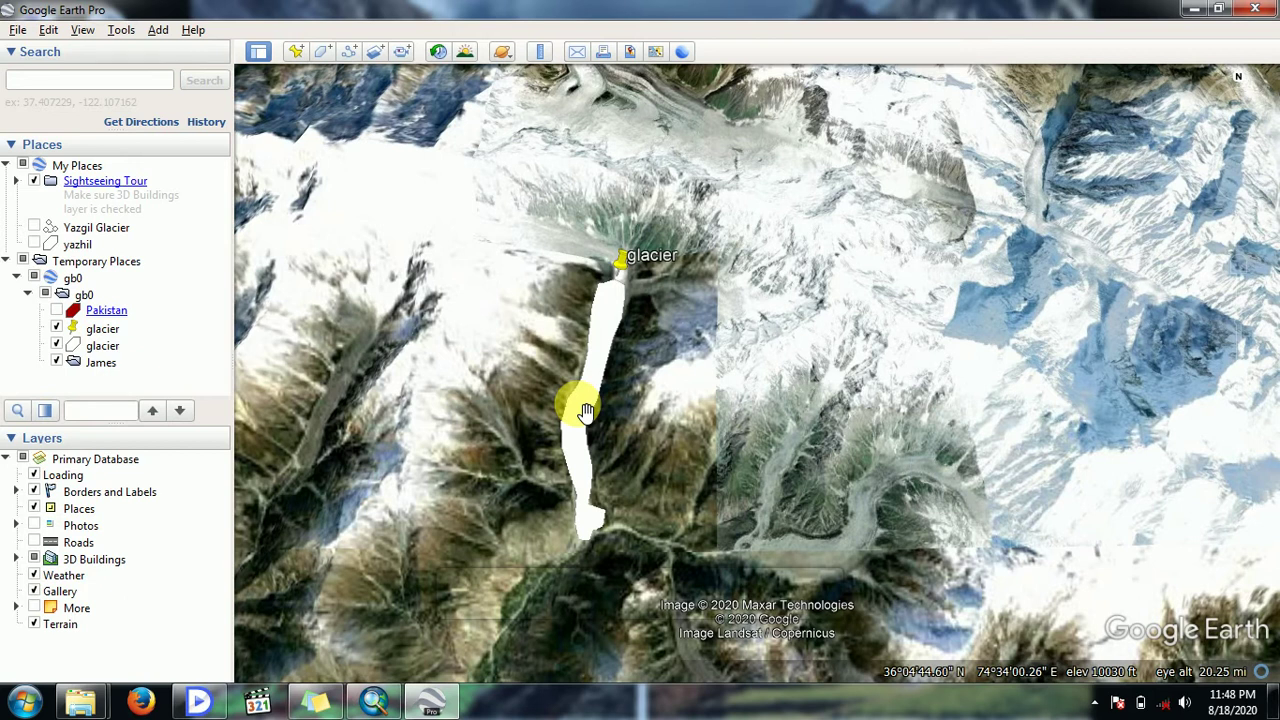
- Save the glacier polygon to the Desktop as a KML file named glacier
left_click(103, 346)
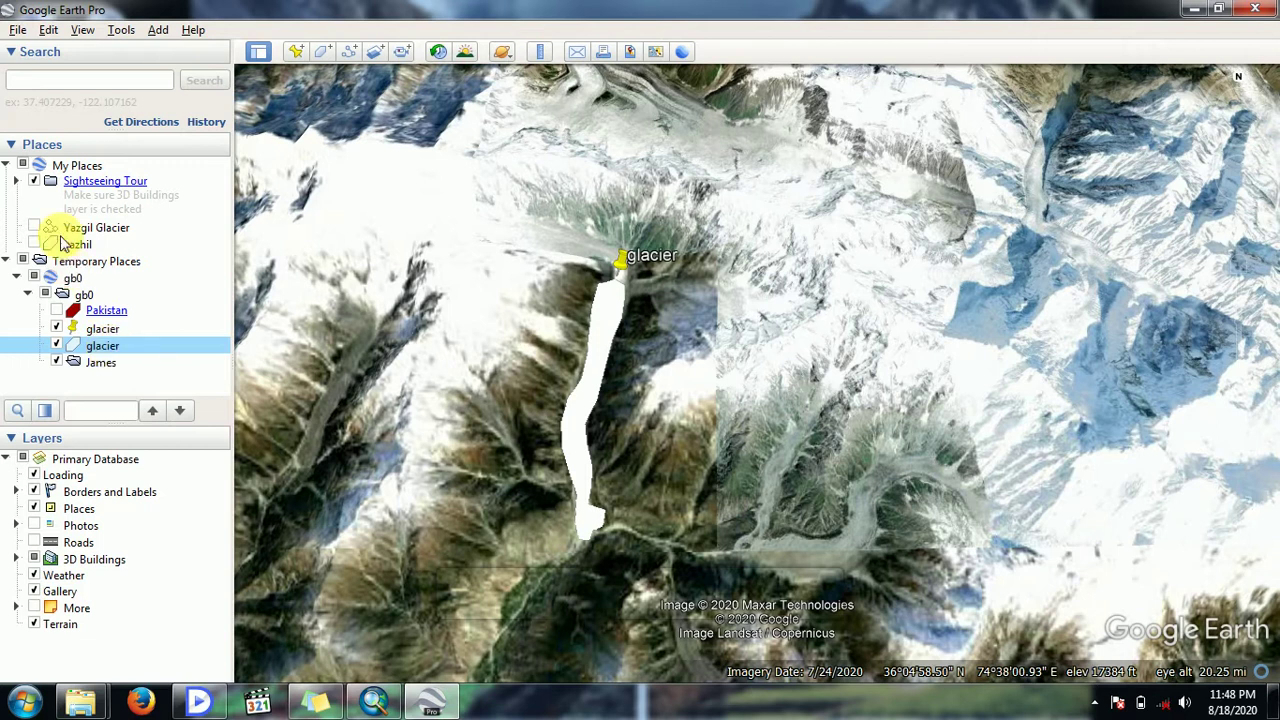
left_click(16, 31)
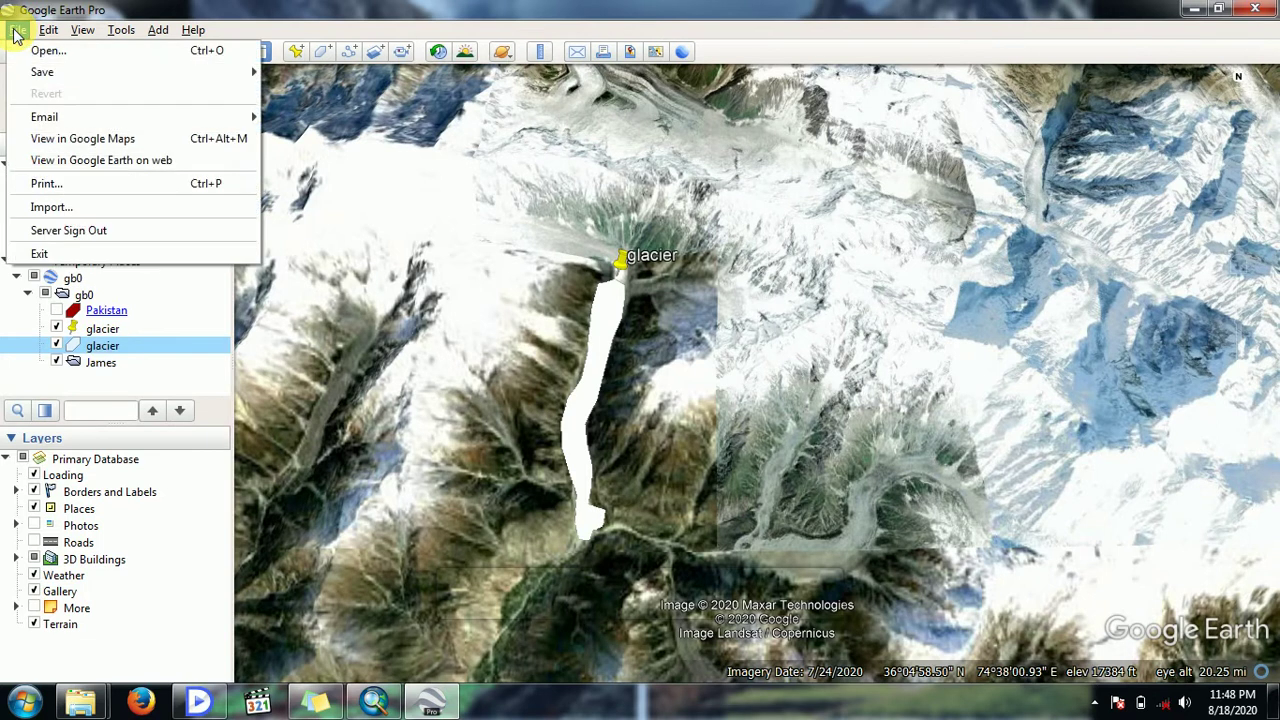
mouse_move(42, 70)
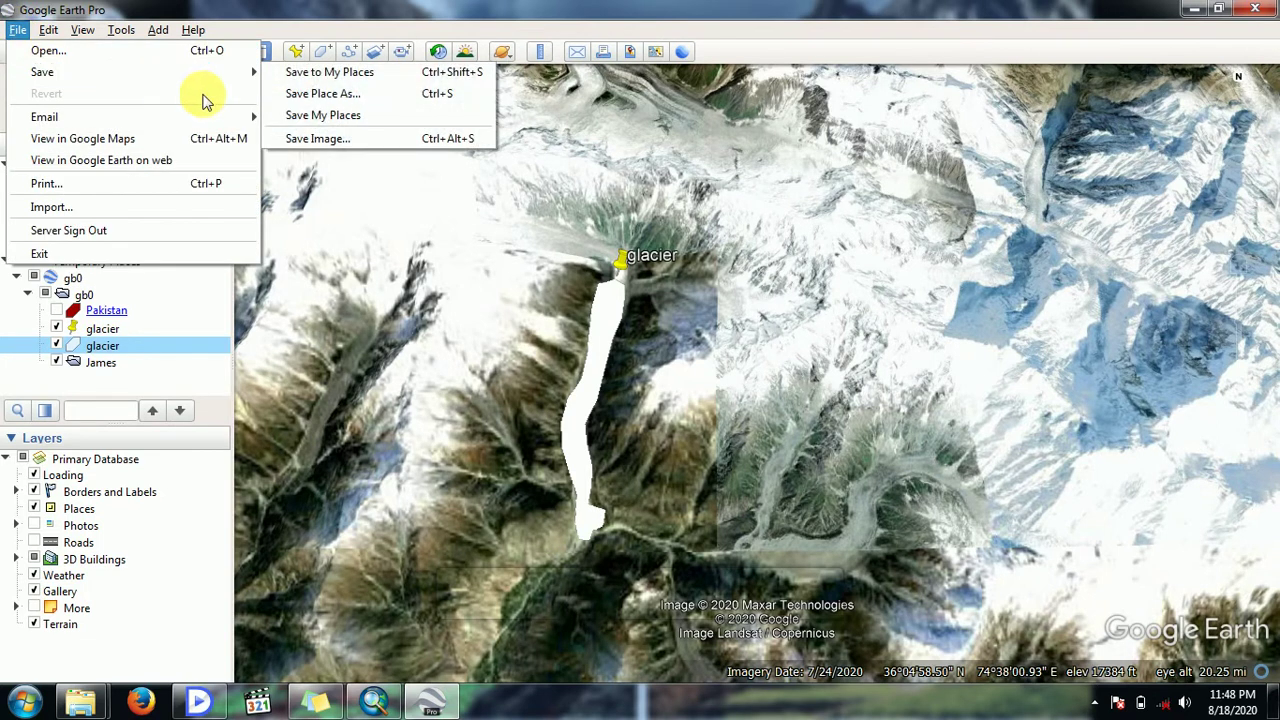
left_click(345, 94)
left_click(248, 405)
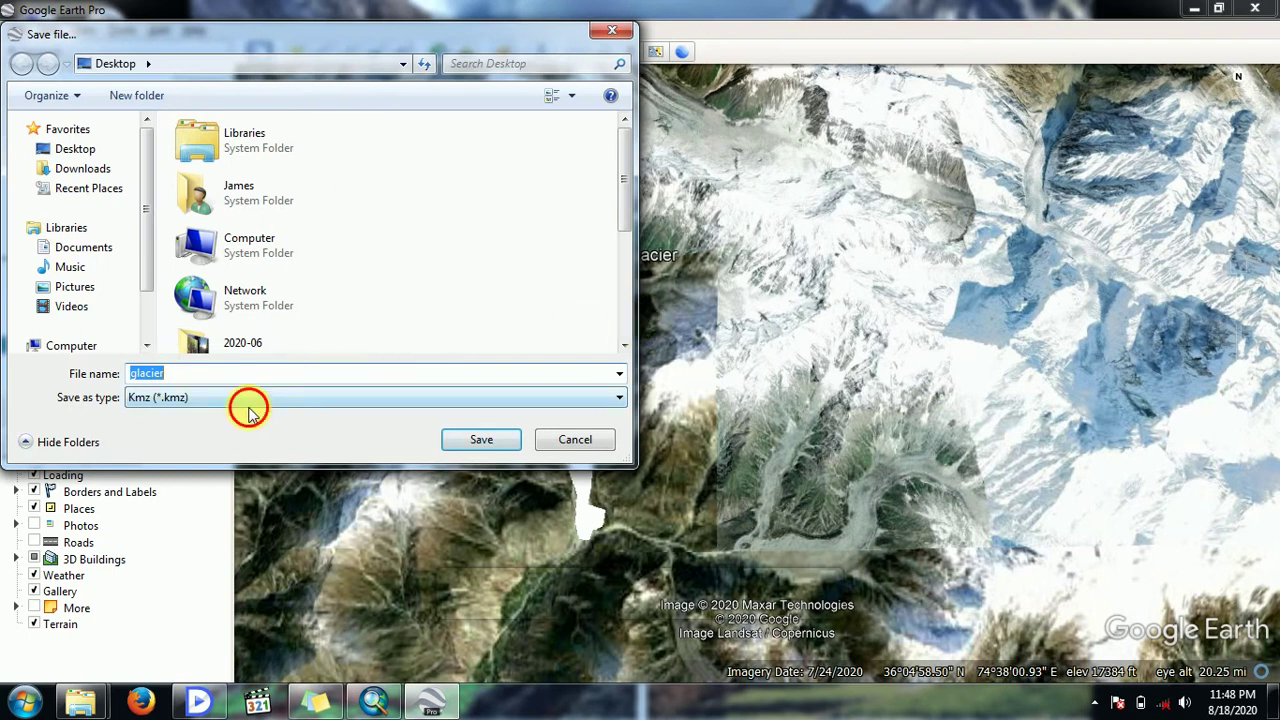
left_click(210, 427)
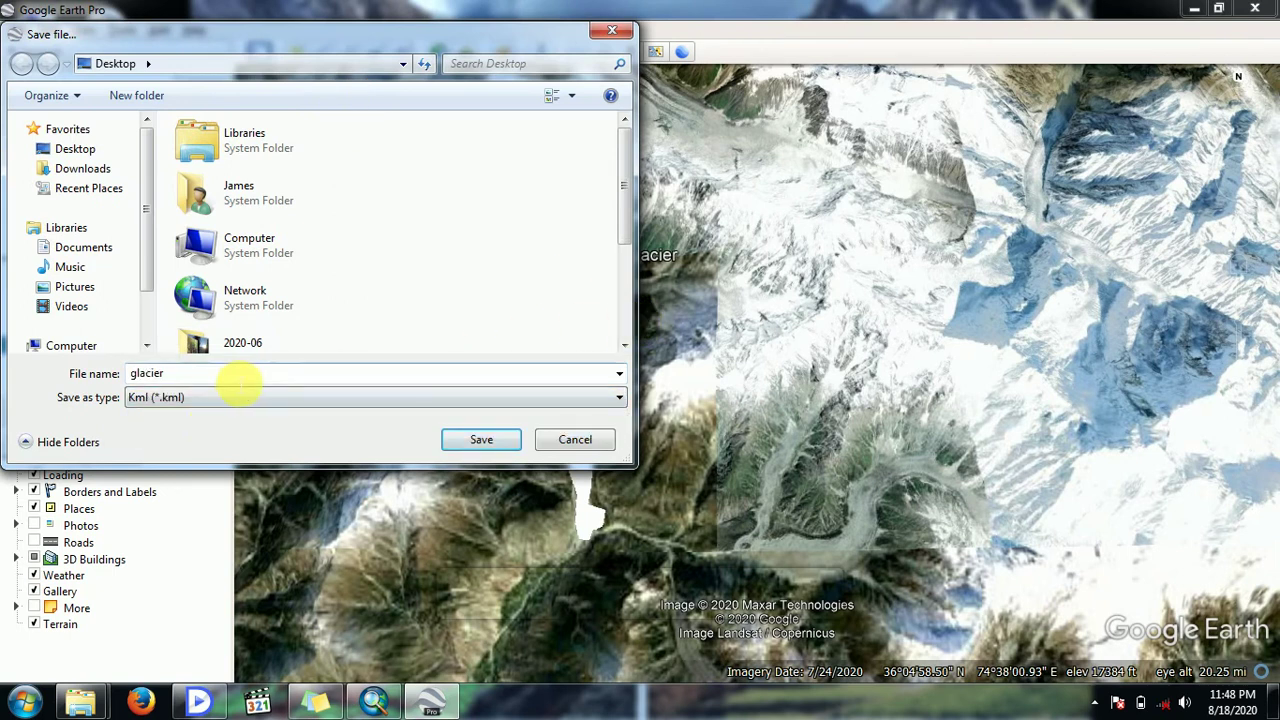
left_click(482, 440)
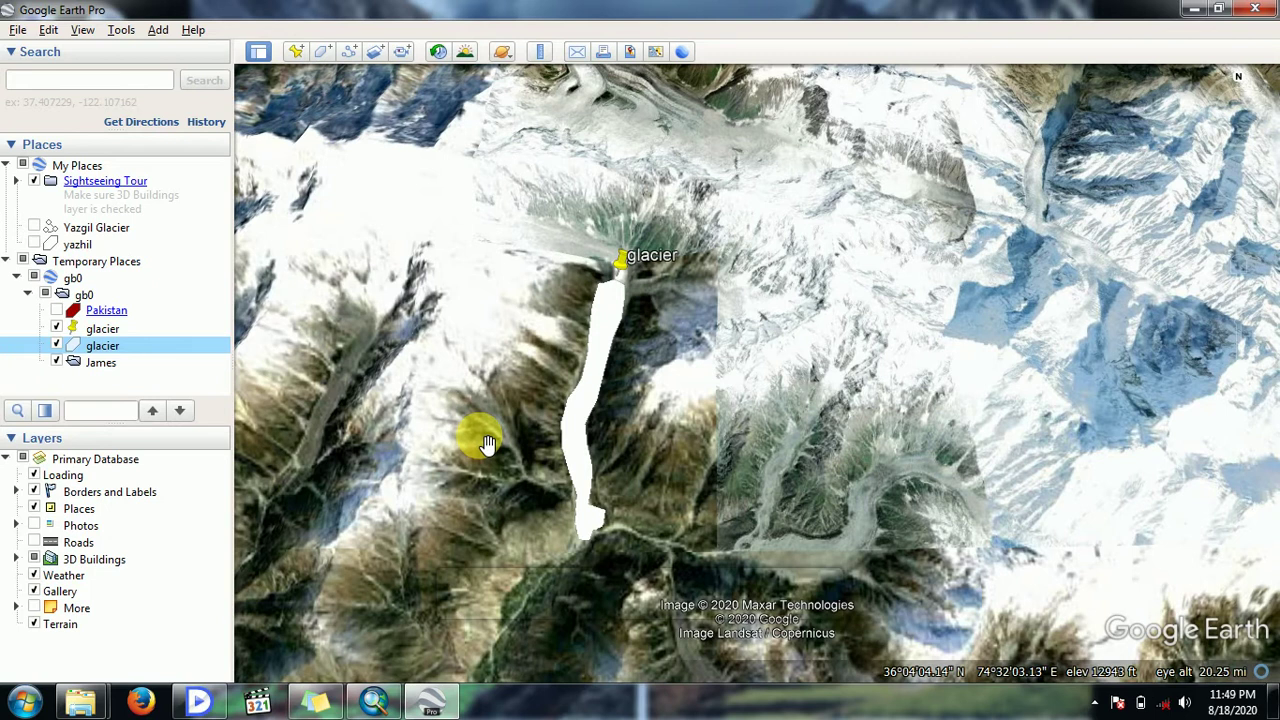
- Move the glacier placemark and polygon into the newly created folder inside gb0
left_click(106, 385)
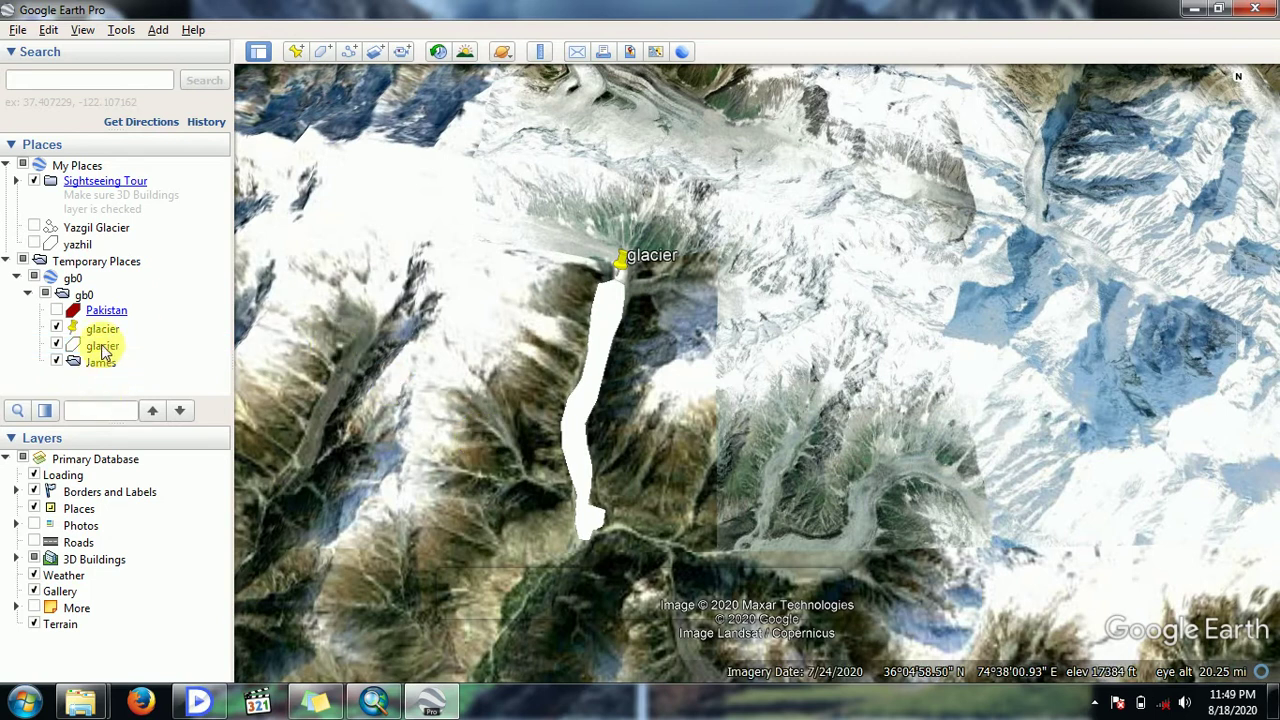
left_click(103, 350)
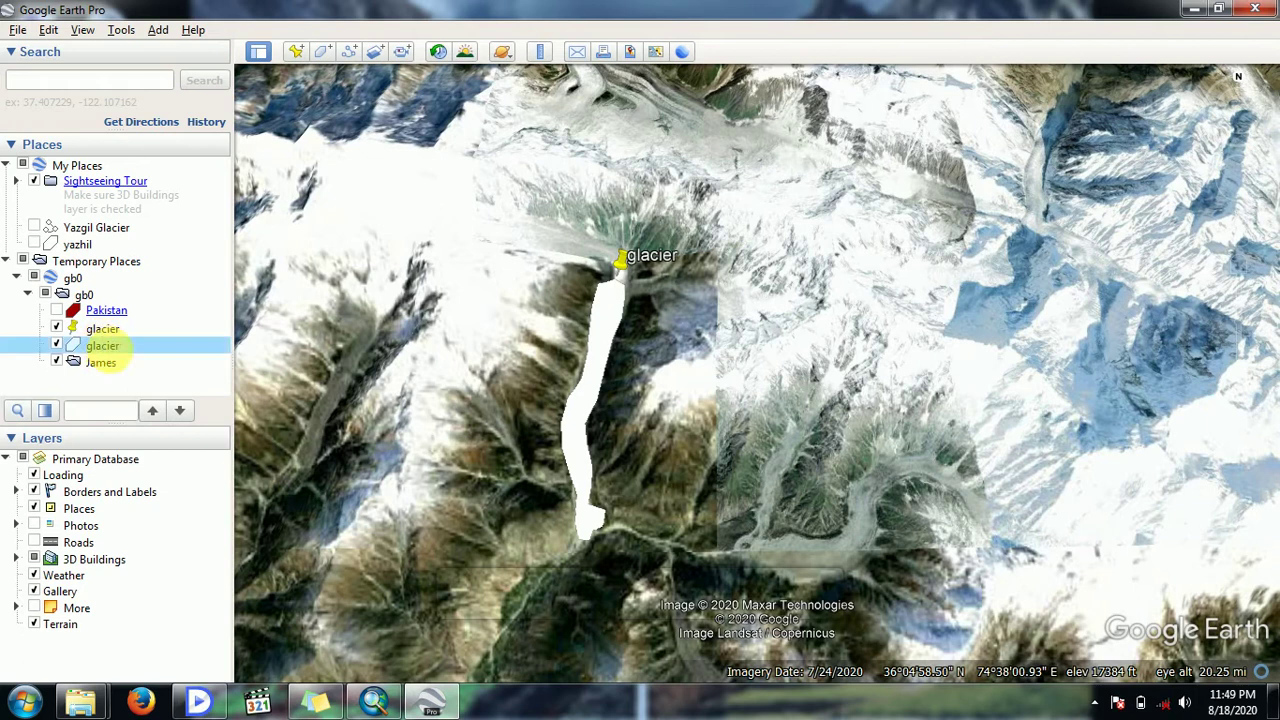
mouse_move(103, 352)
left_mouse_down()
mouse_move(100, 368)
mouse_move(104, 348)
left_mouse_up()
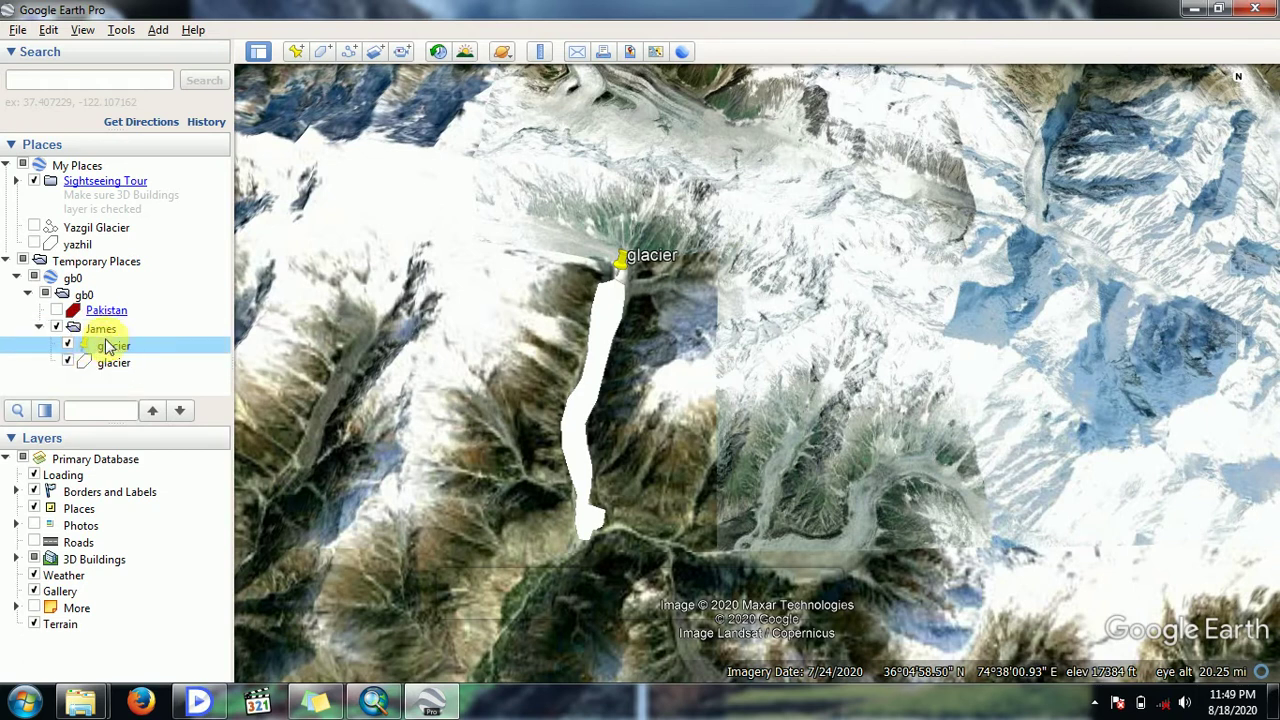
- Save the folder holding the glacier placemark and polygon to the Desktop as a KML file, keeping the folder's name as file name
left_click(102, 332)
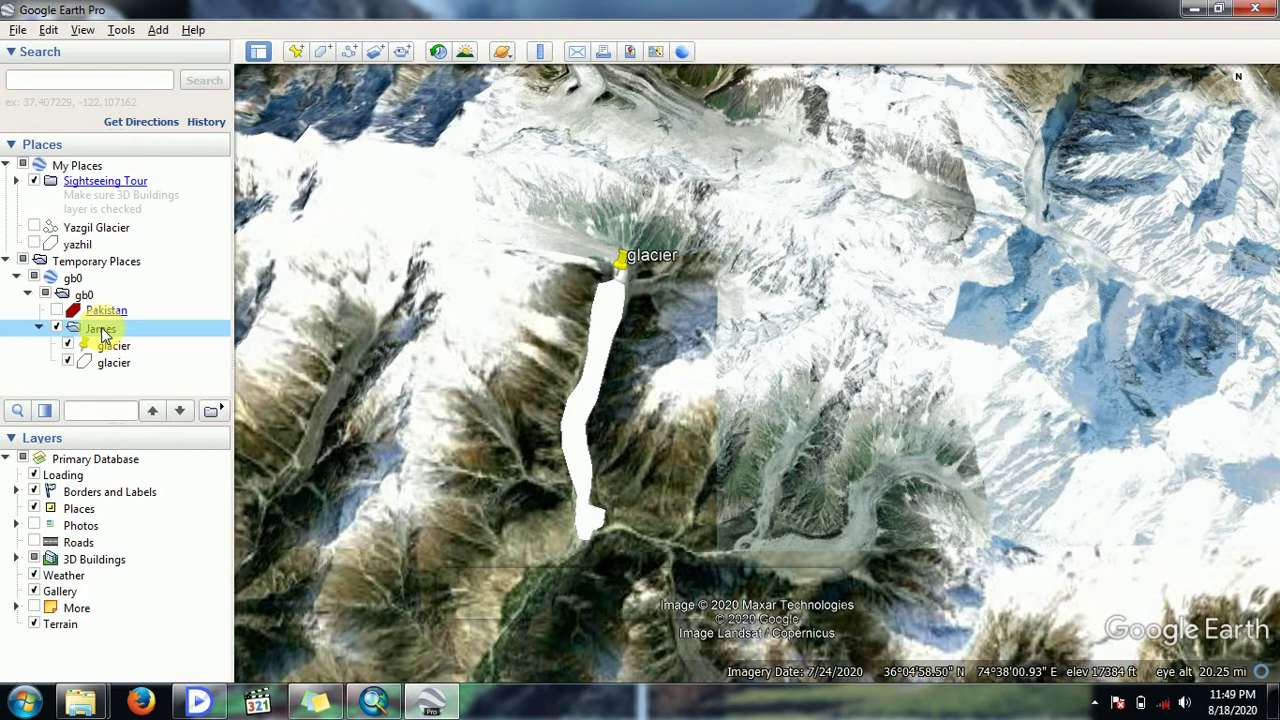
right_click(103, 333)
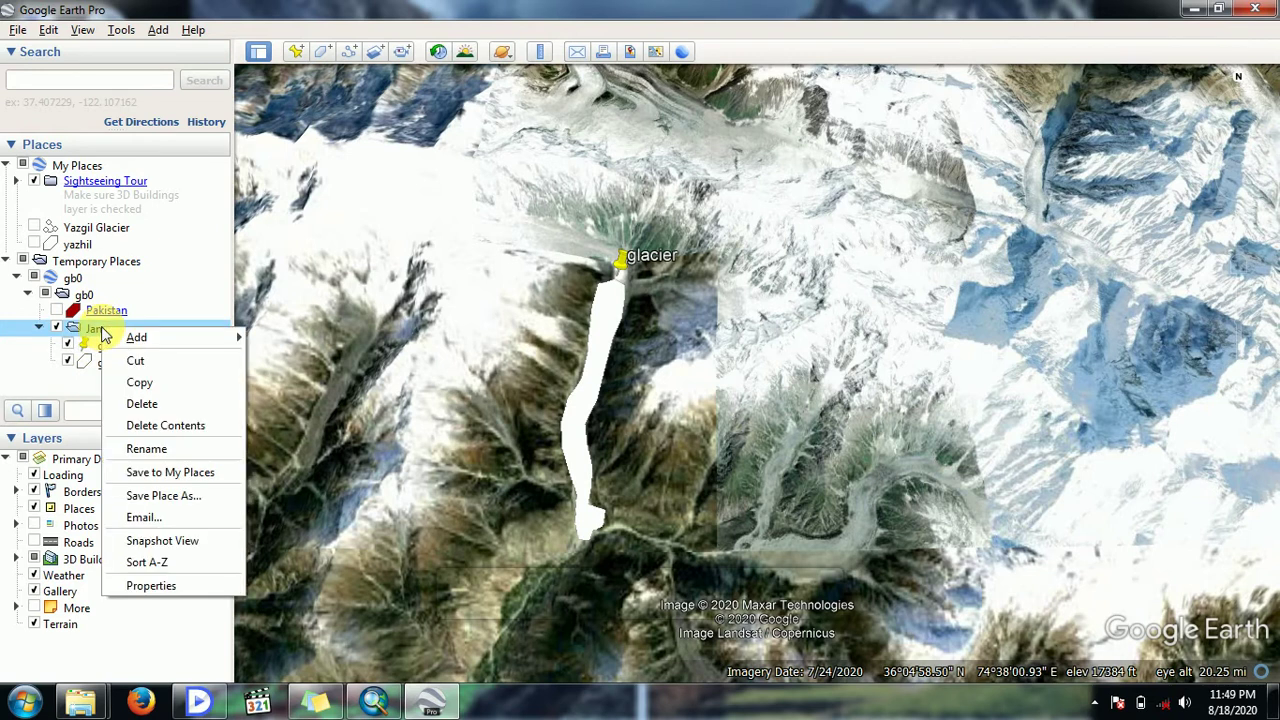
mouse_move(134, 338)
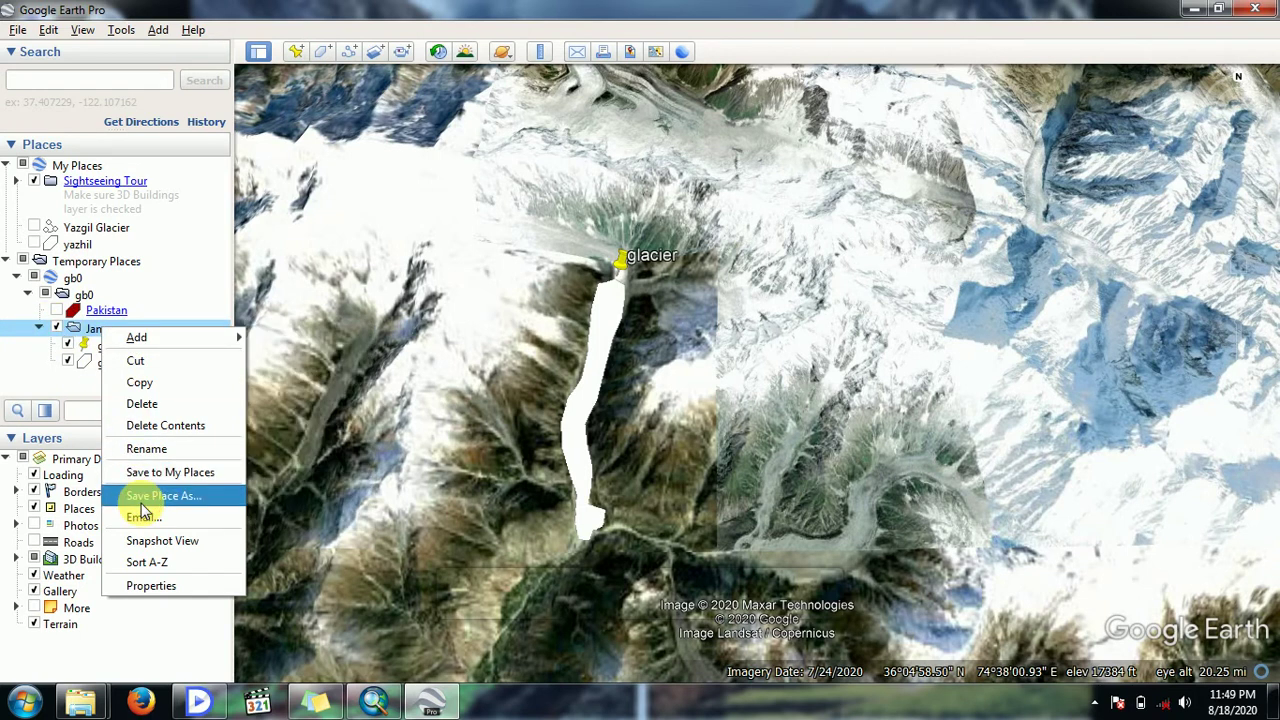
left_click(14, 45)
left_click(18, 30)
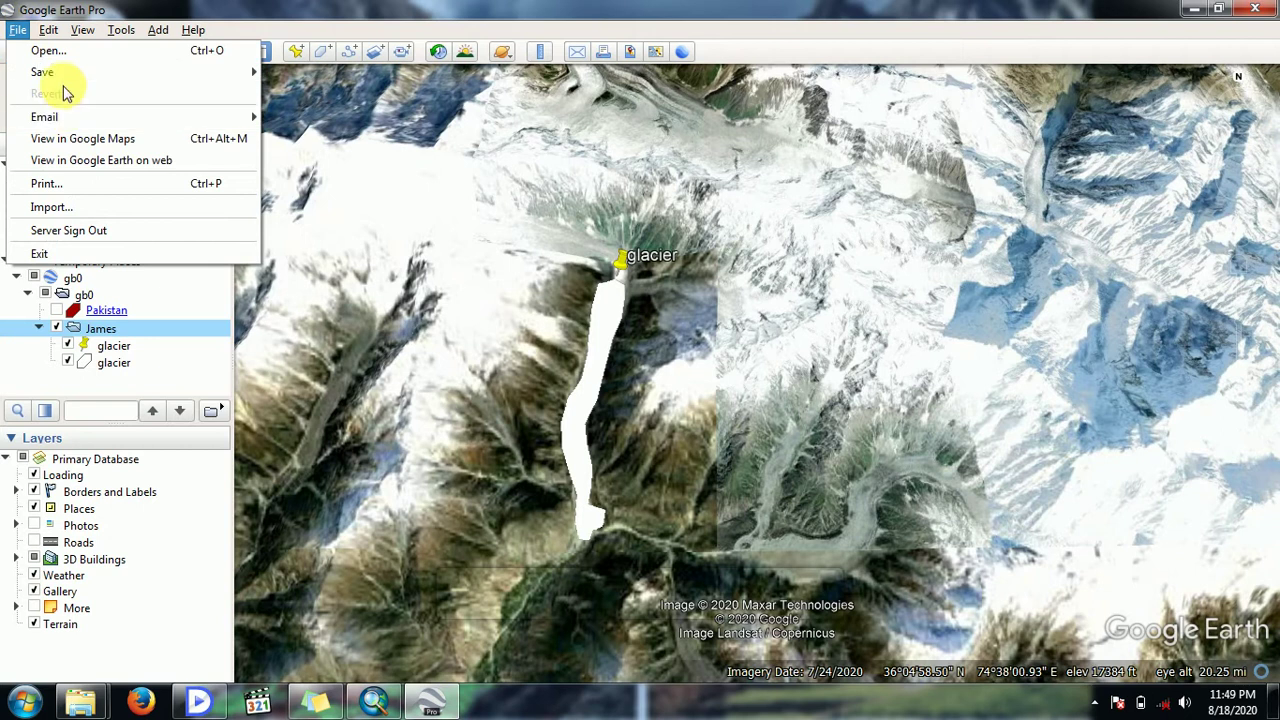
mouse_move(110, 75)
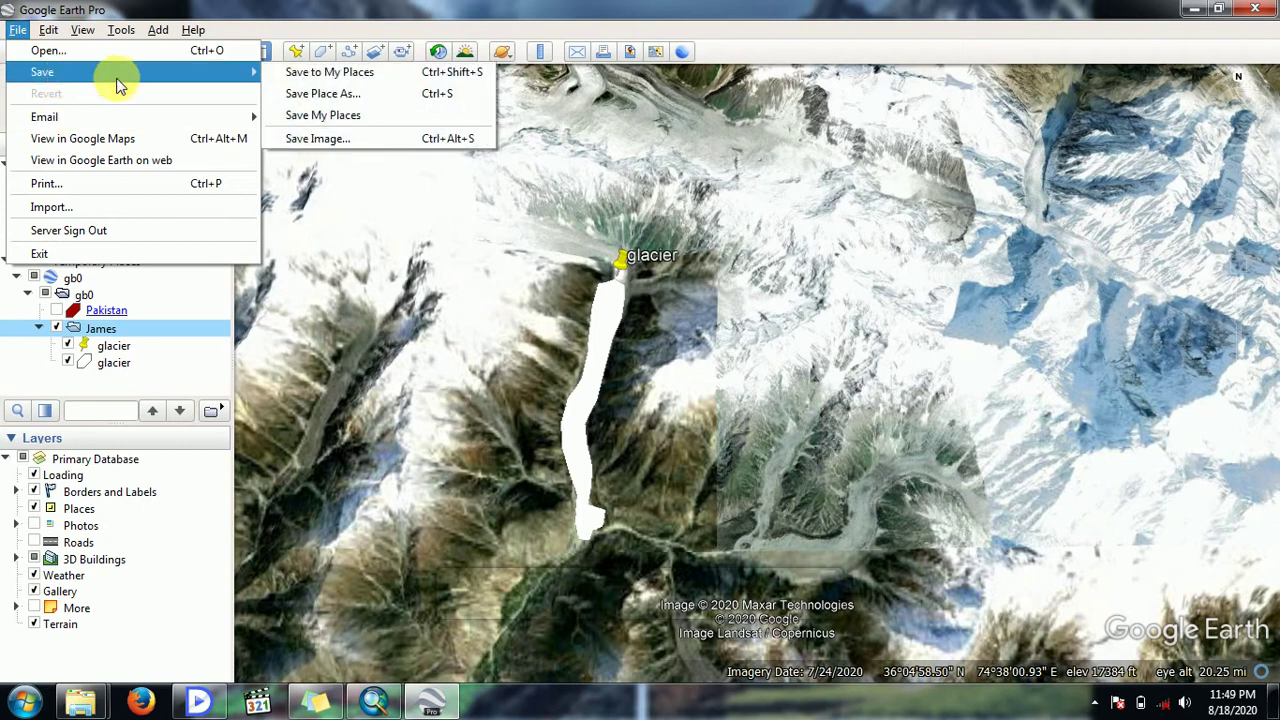
left_click(344, 96)
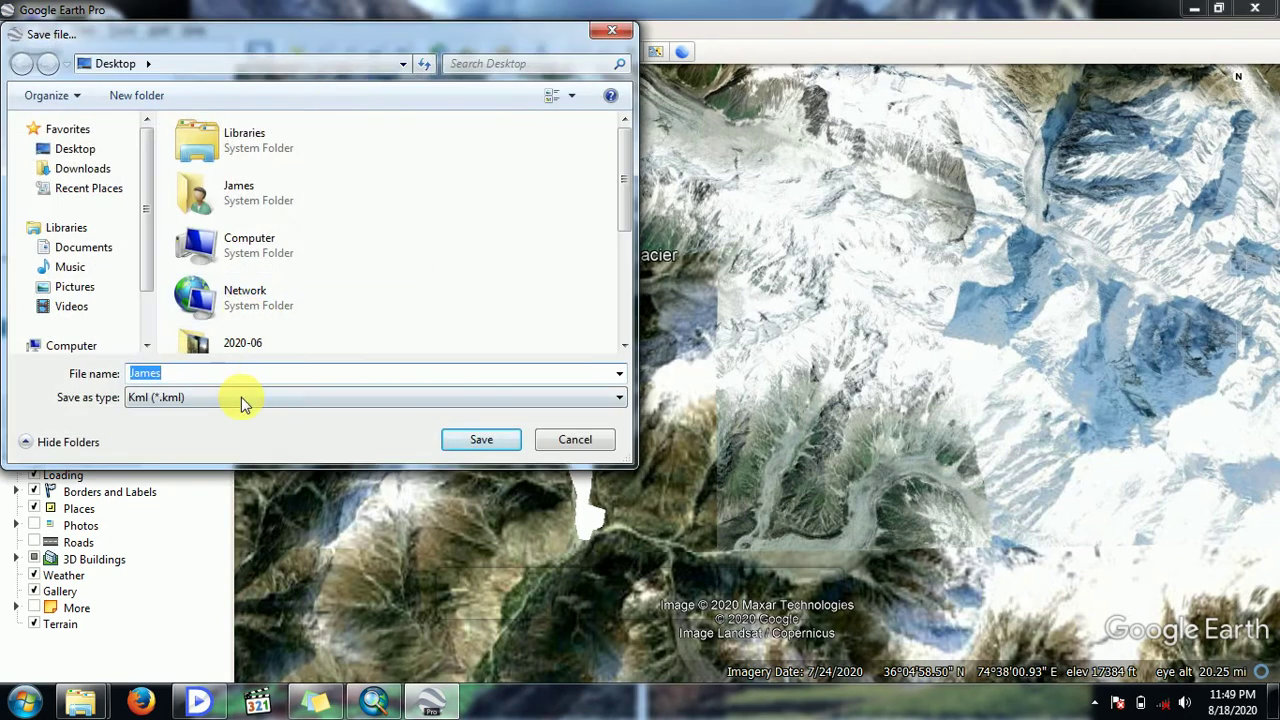
left_click(241, 397)
left_click(242, 398)
left_click(242, 398)
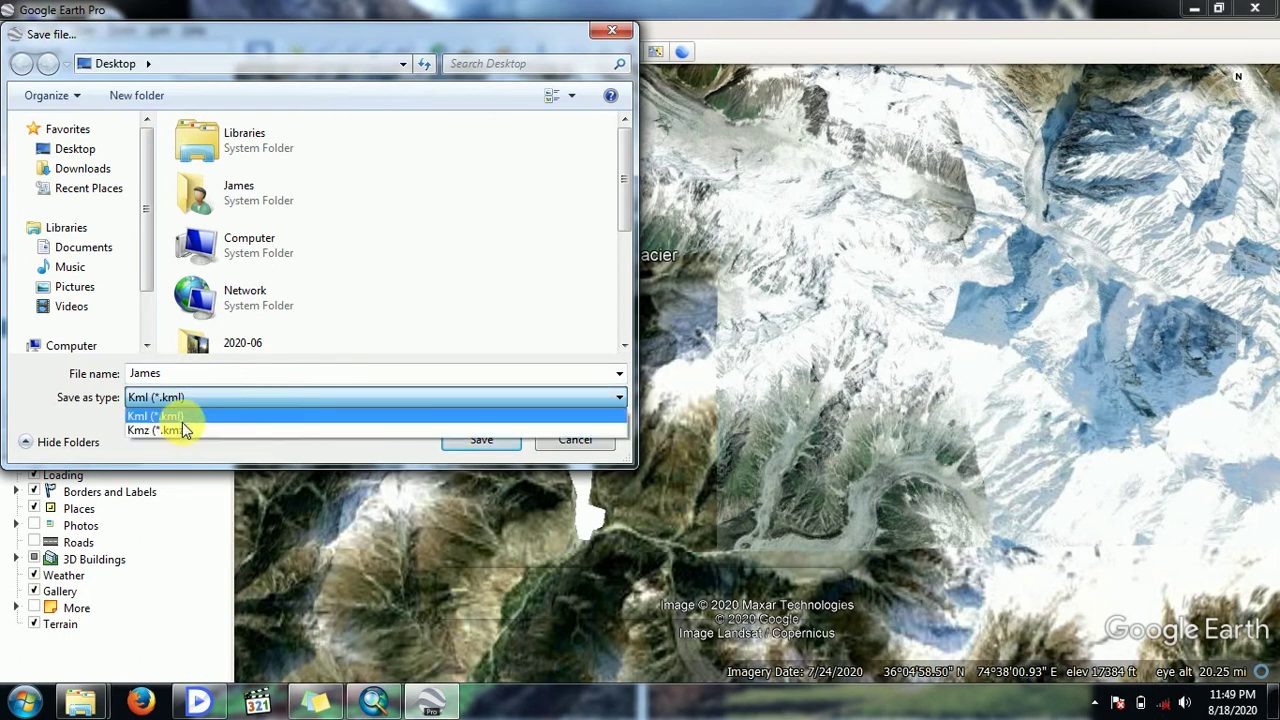
left_click(185, 414)
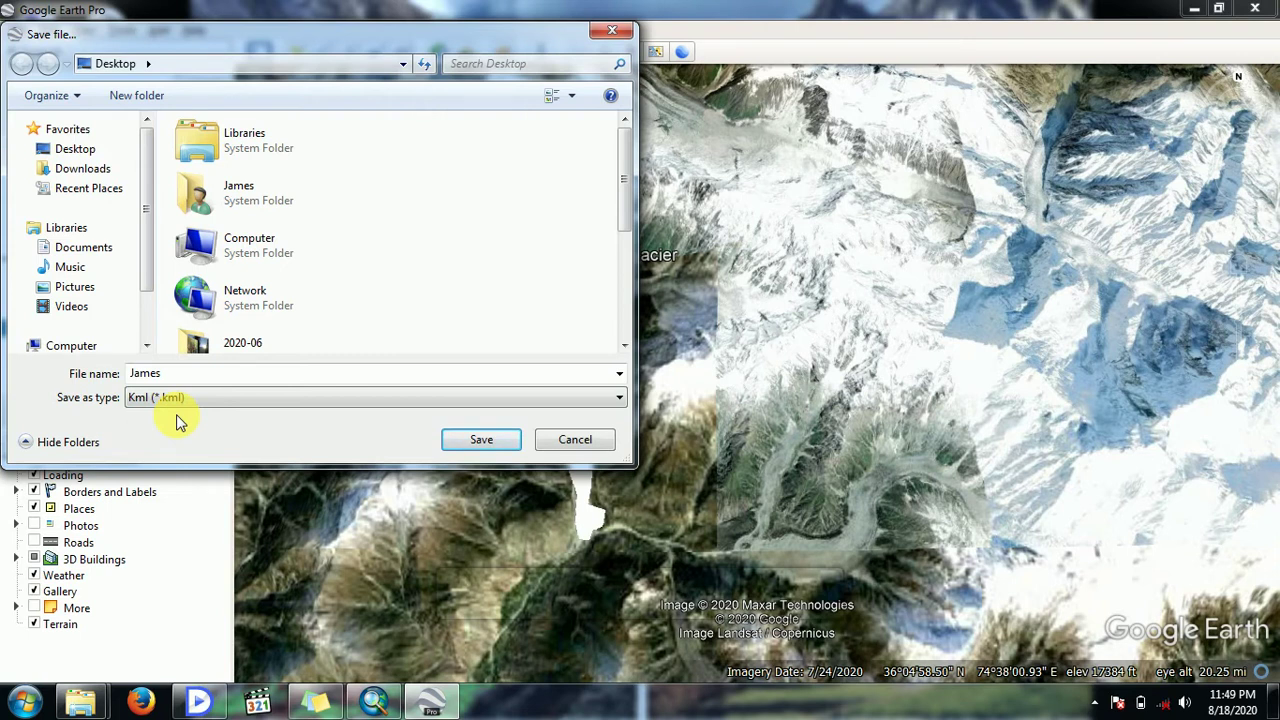
left_click(487, 441)
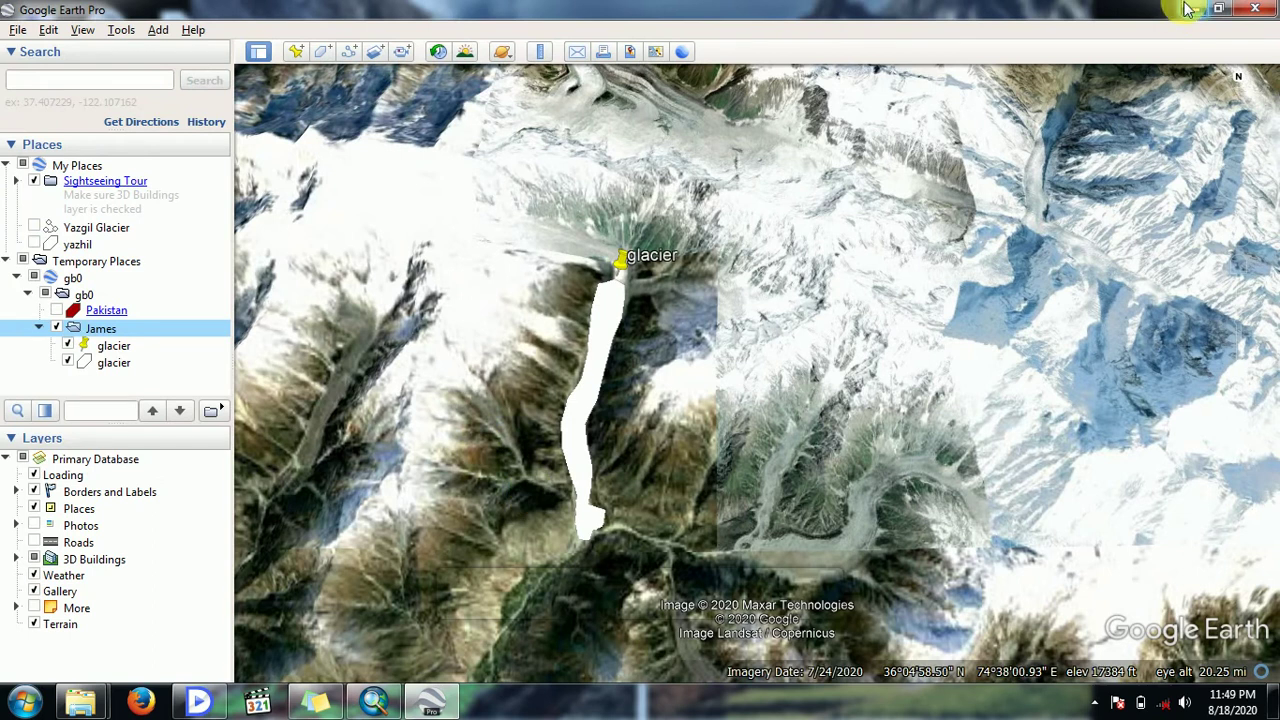
- Minimize Google Earth Pro, switch to ArcMap and remove the gb0 layer from the map
left_click(1192, 12)
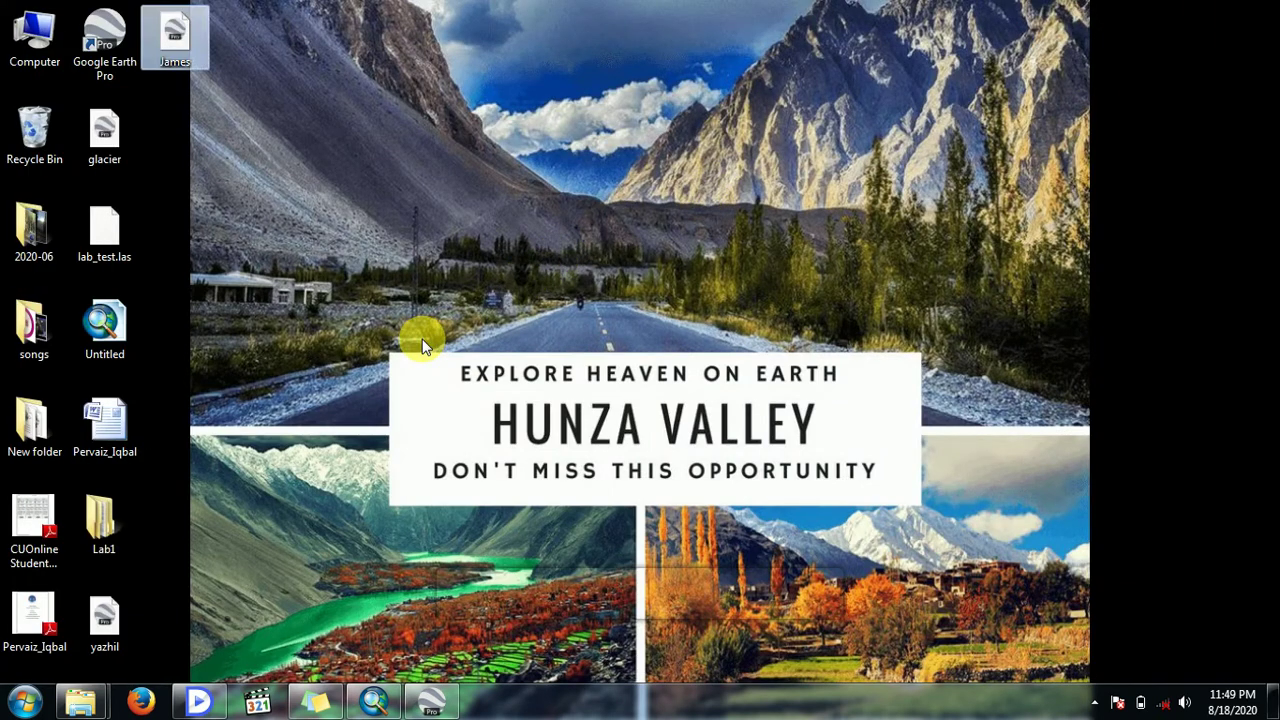
left_click(378, 702)
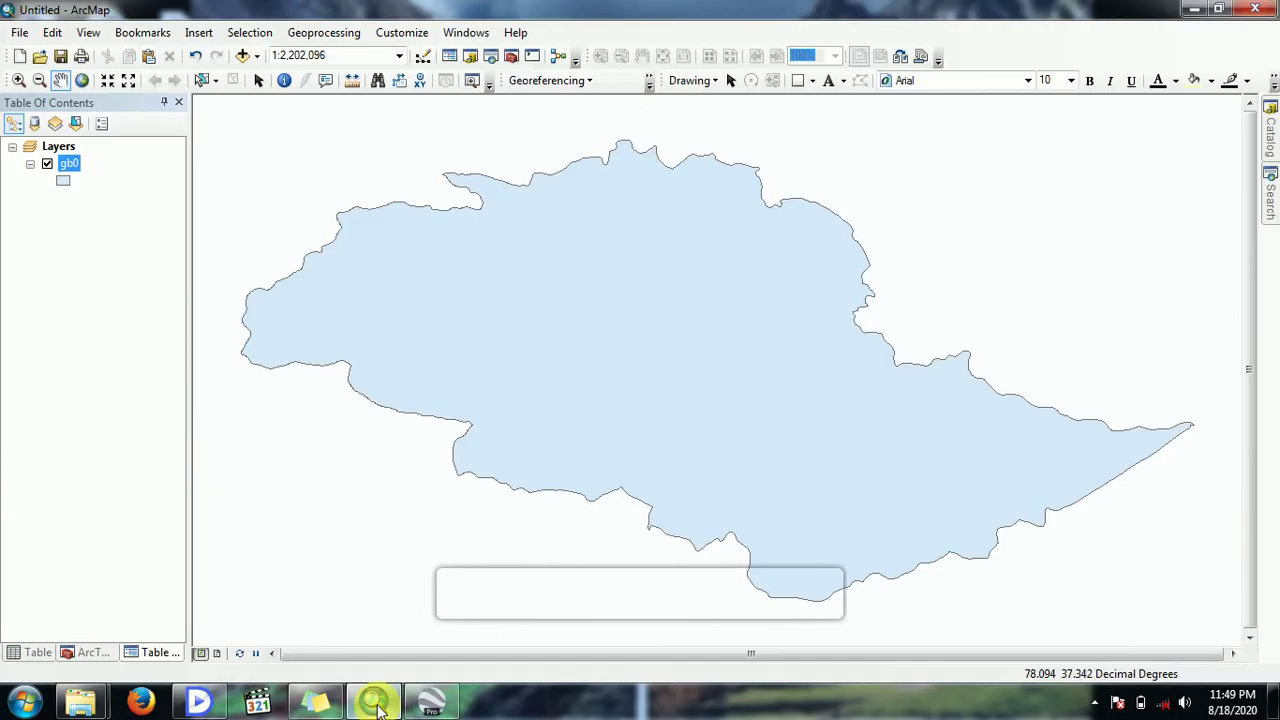
right_click(72, 163)
left_click(119, 198)
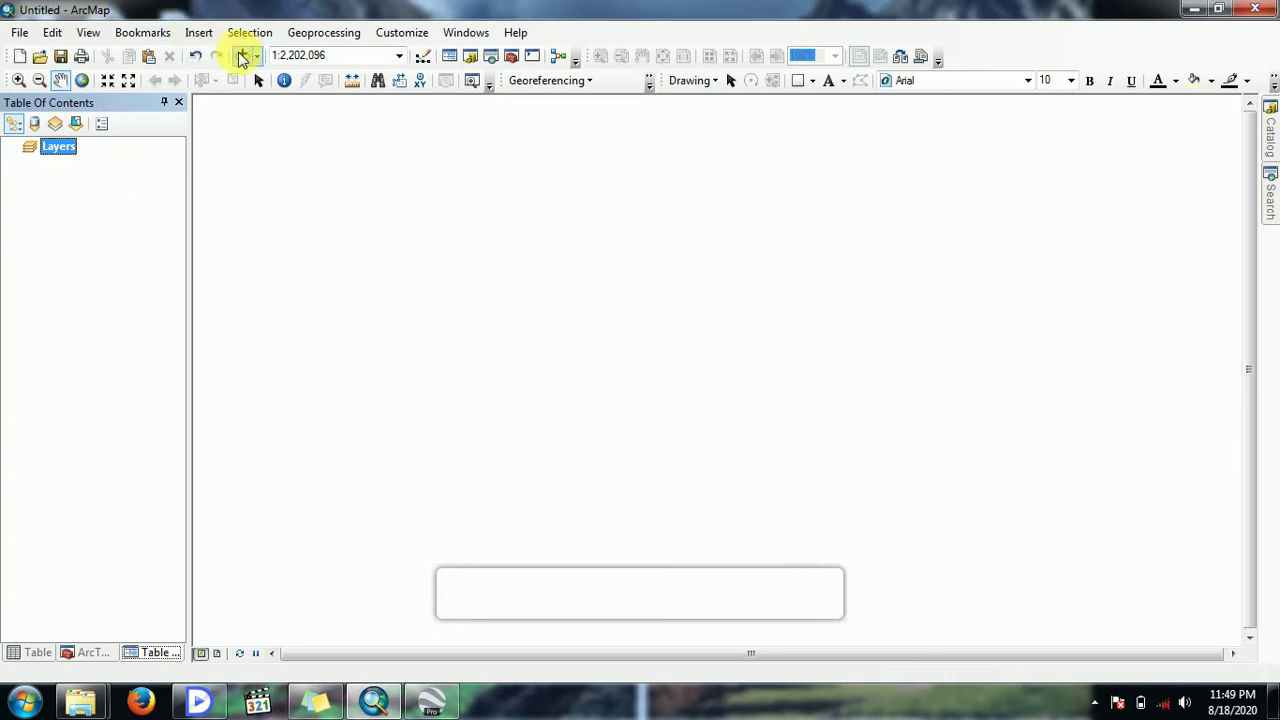
- Search the tools for kml and open the KML To Layer conversion tool
left_click(1269, 195)
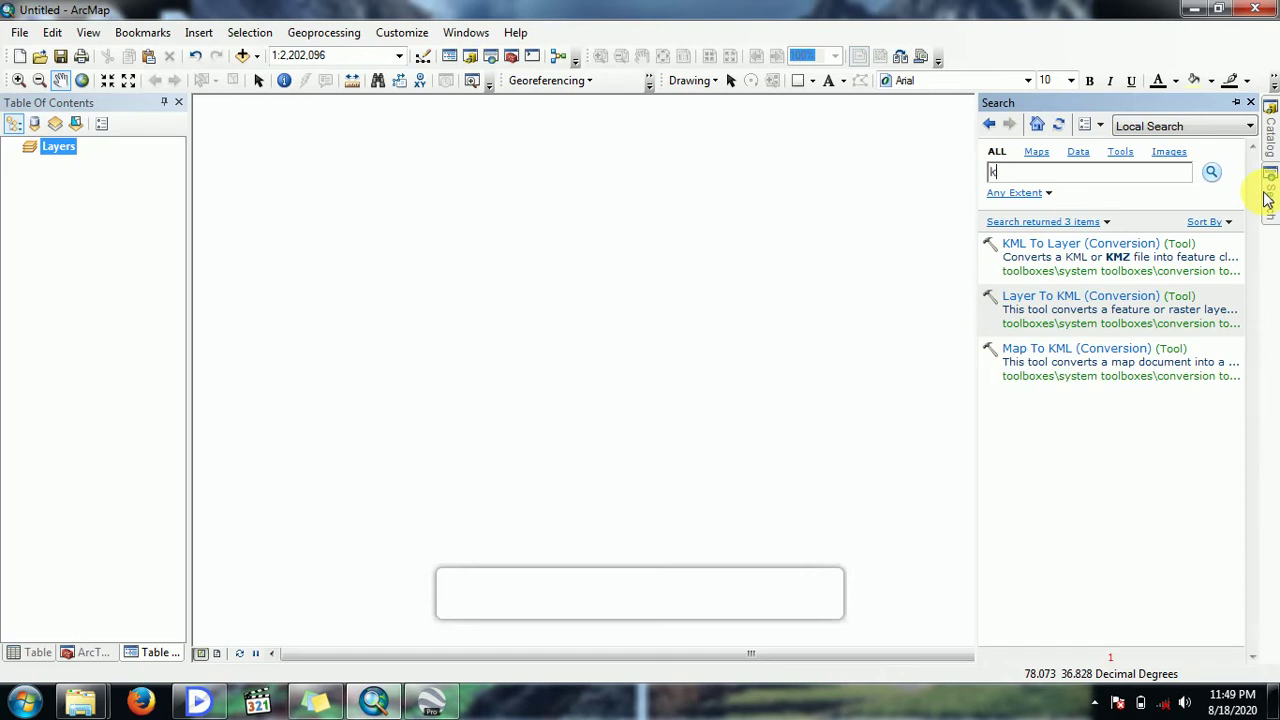
key("Return")
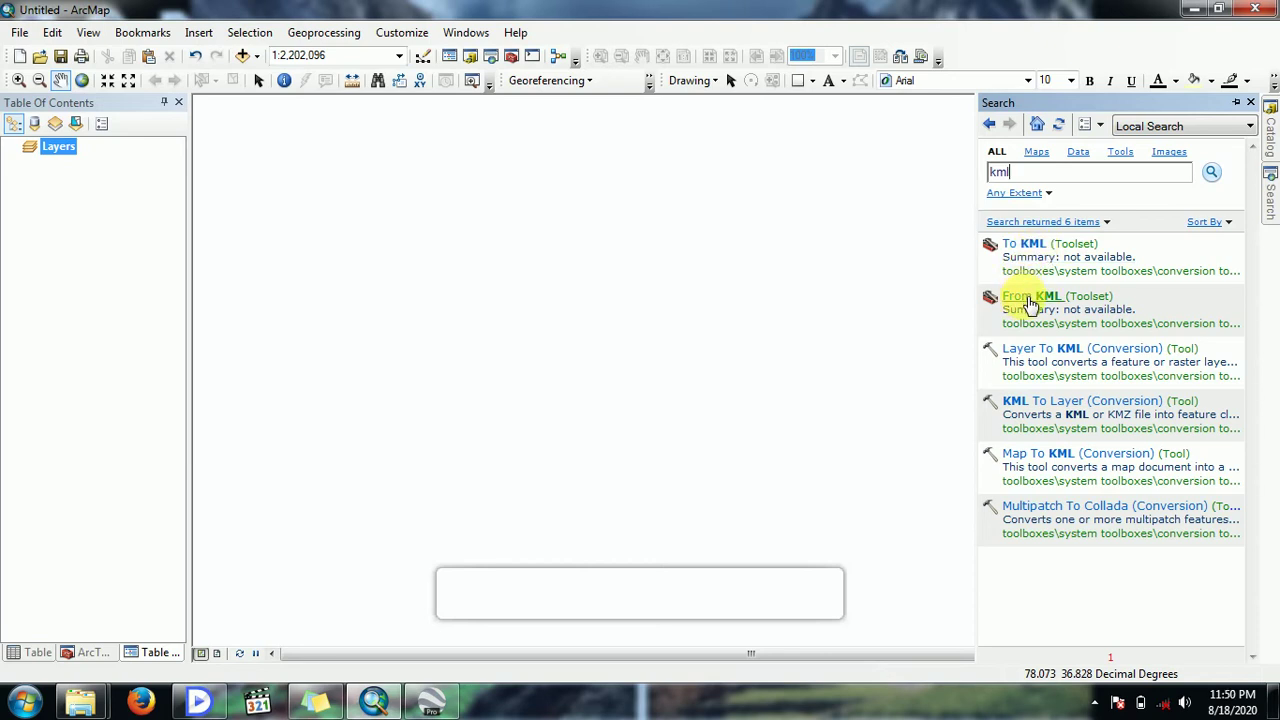
left_click(1033, 402)
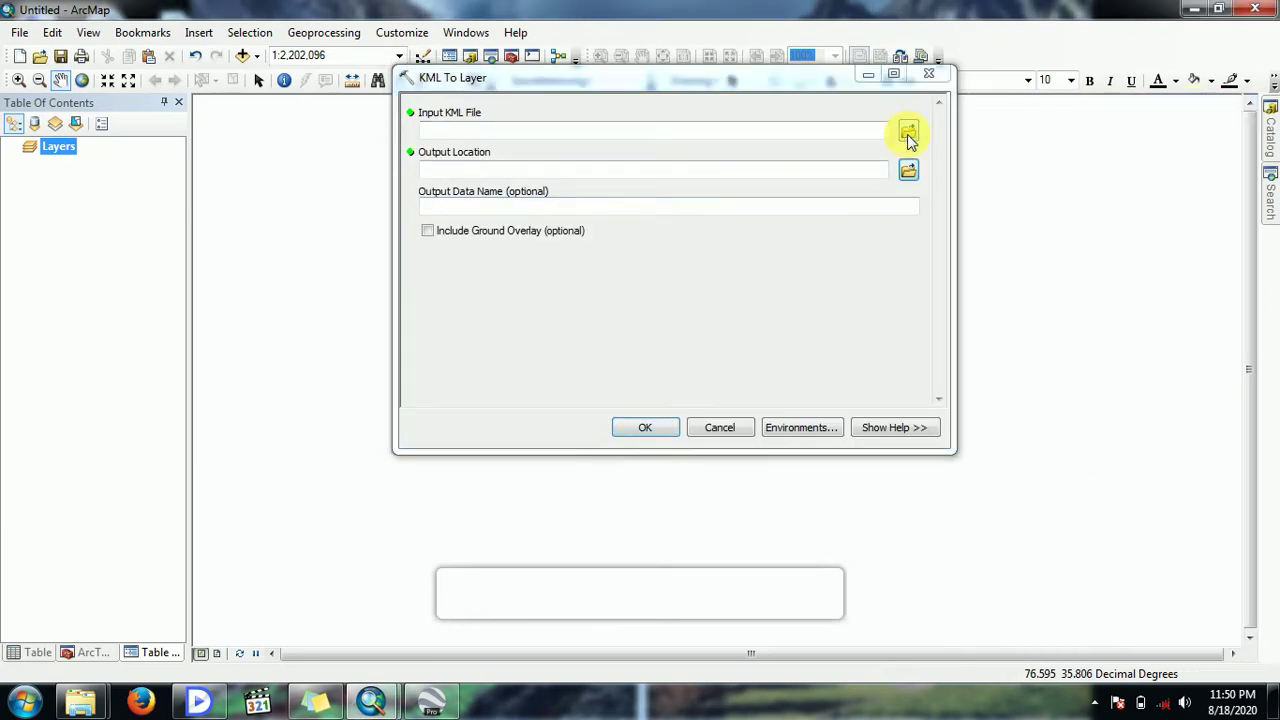
- Choose the KML file of the saved folder on the Desktop as the Input KML File
left_click(908, 134)
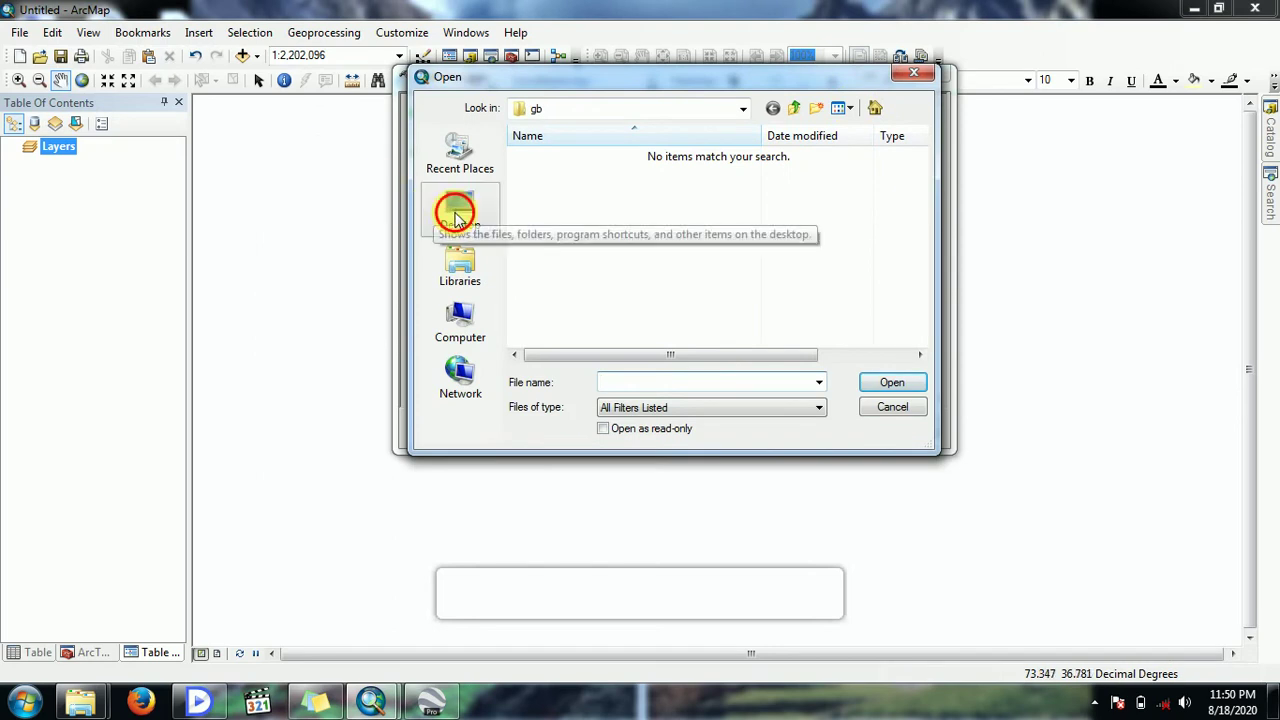
left_click(456, 218)
scroll(562, 222, "down", 5)
left_click(590, 290)
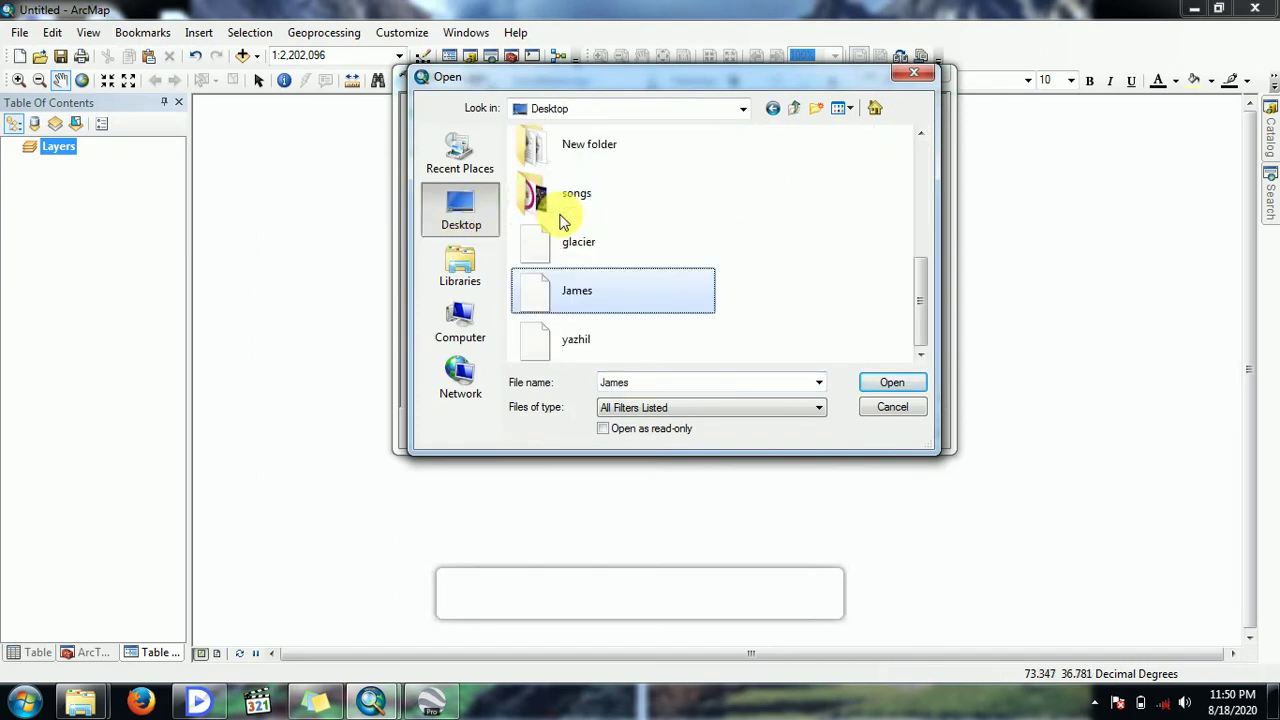
left_click(887, 386)
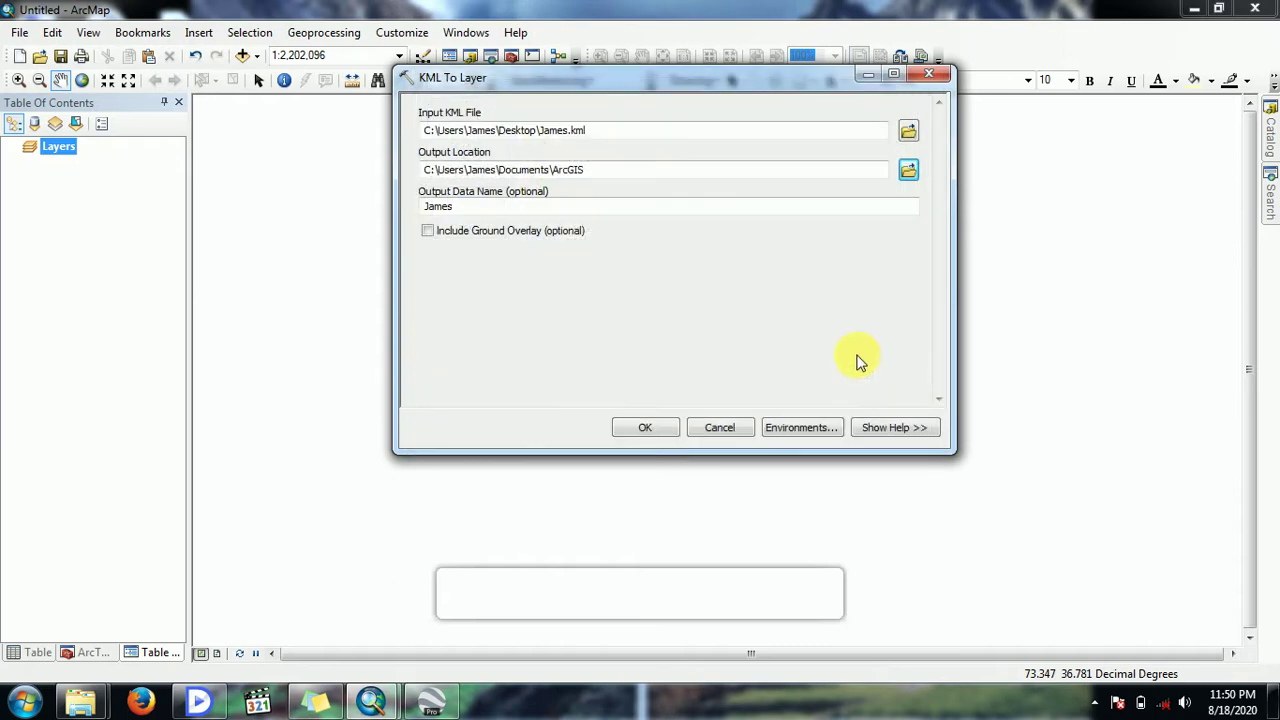
- Browse to the Desktop folder for the conversion's output location
left_click(908, 171)
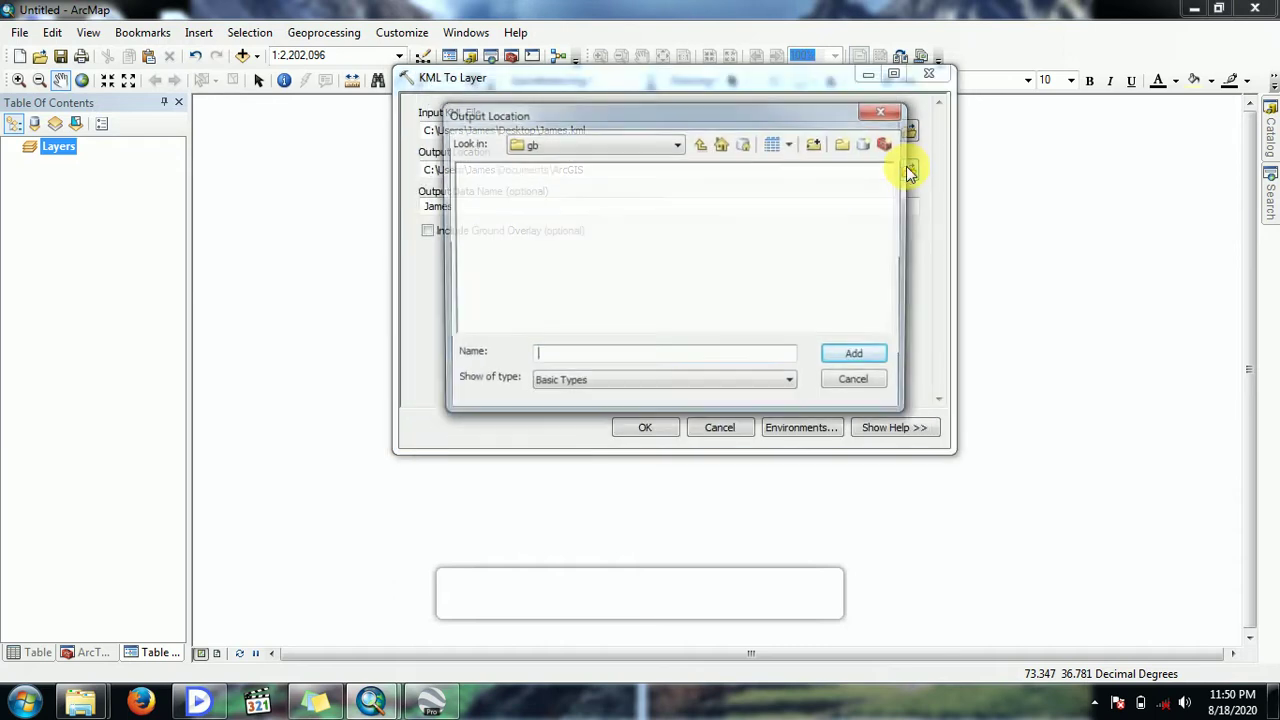
left_click(678, 145)
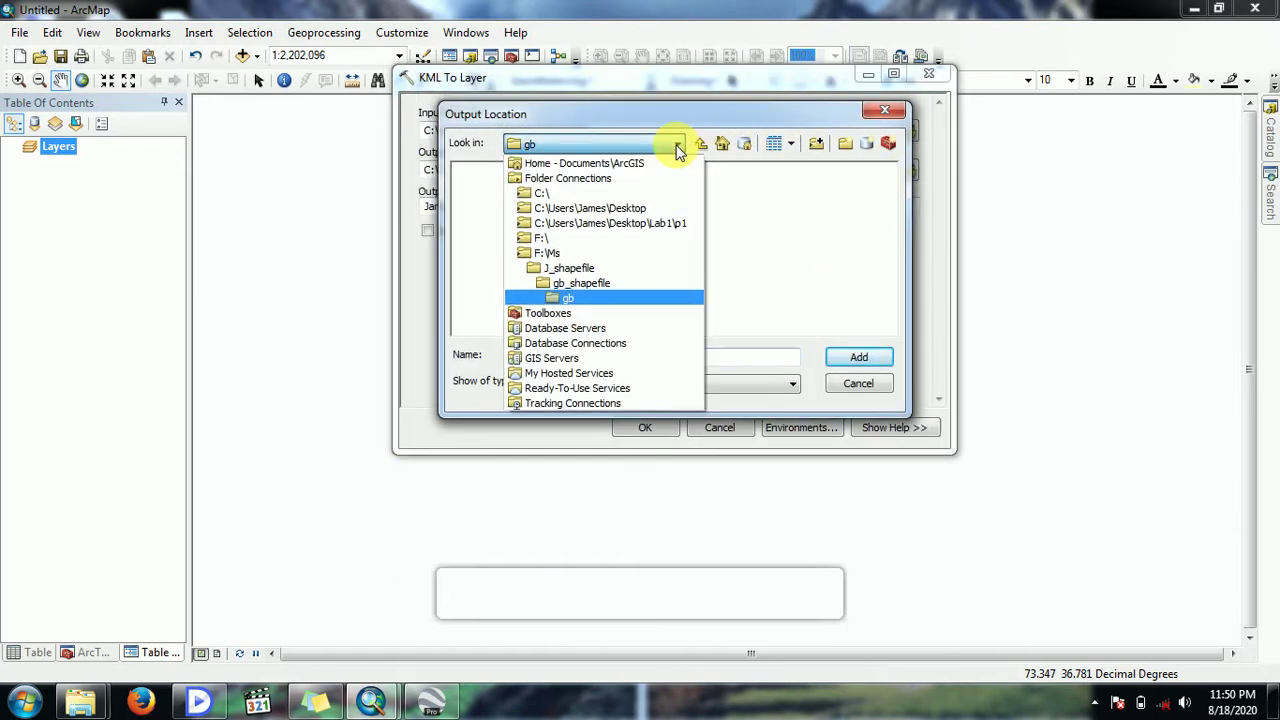
left_click(612, 208)
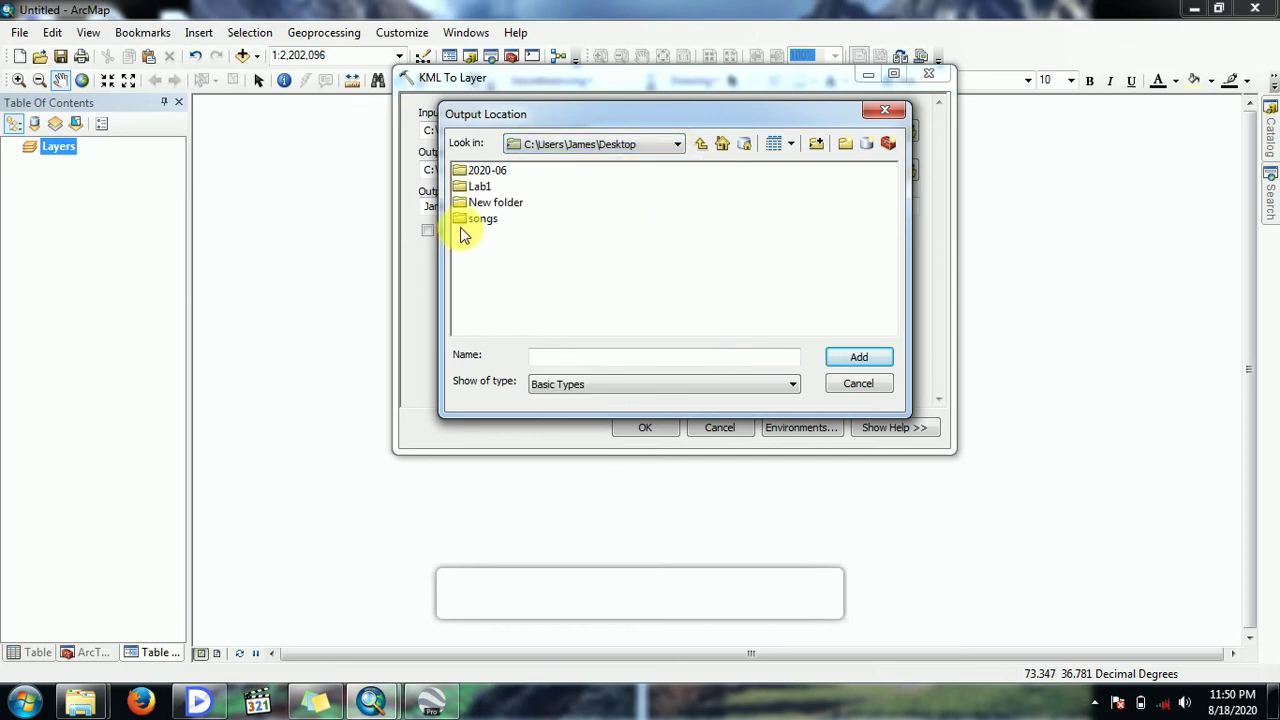
- Try to add an output named sdf inside New folder, and return to the Desktop folder
double_click(506, 203)
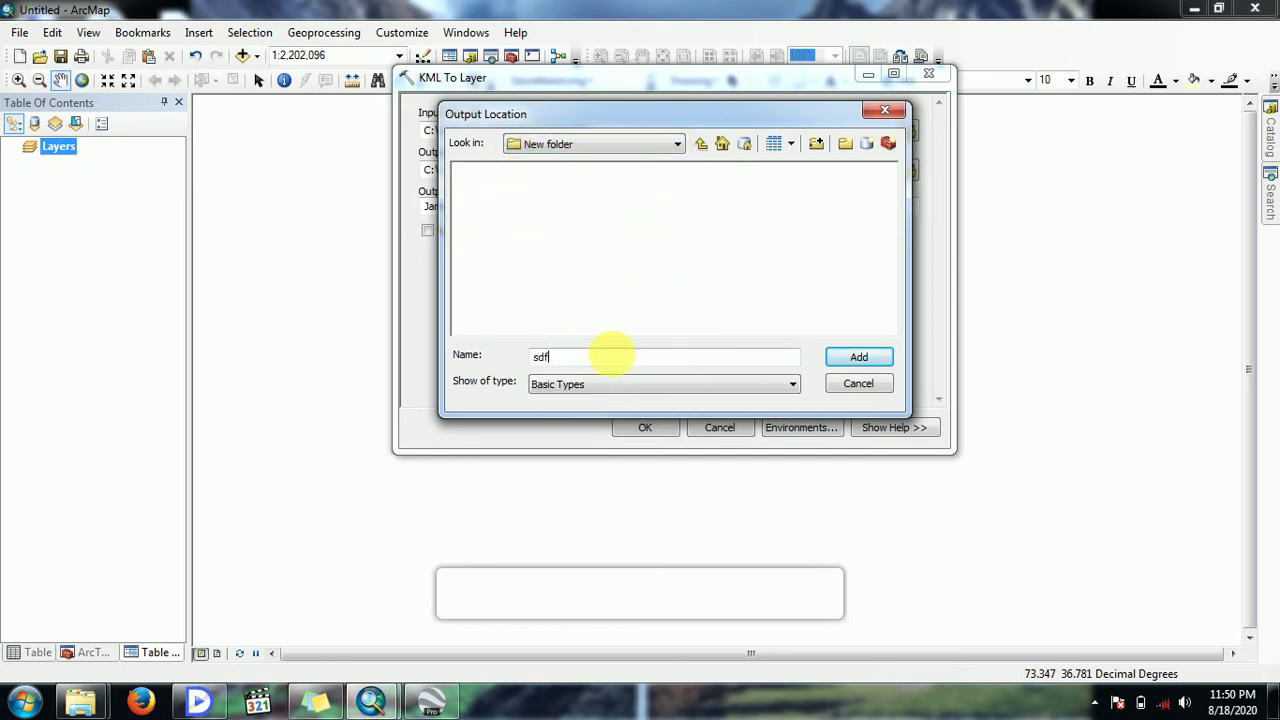
left_click(612, 357)
type("sdf")
left_click(848, 360)
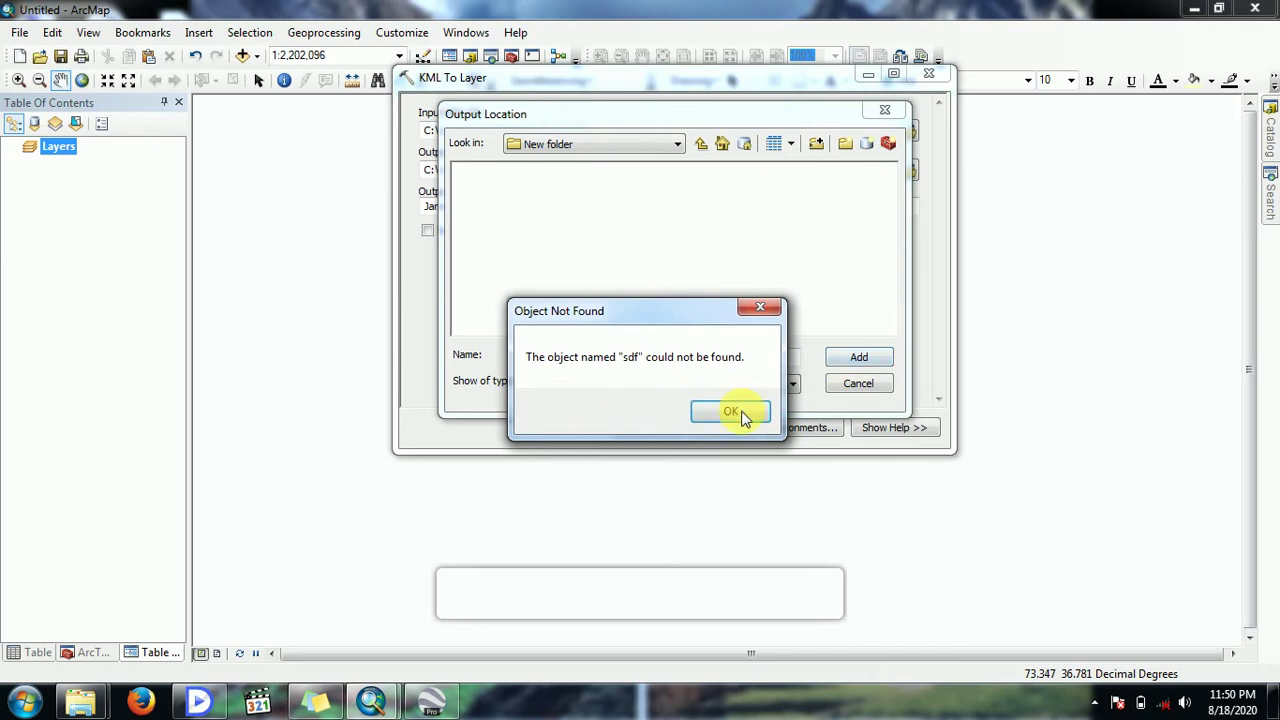
left_click(741, 414)
left_click(702, 144)
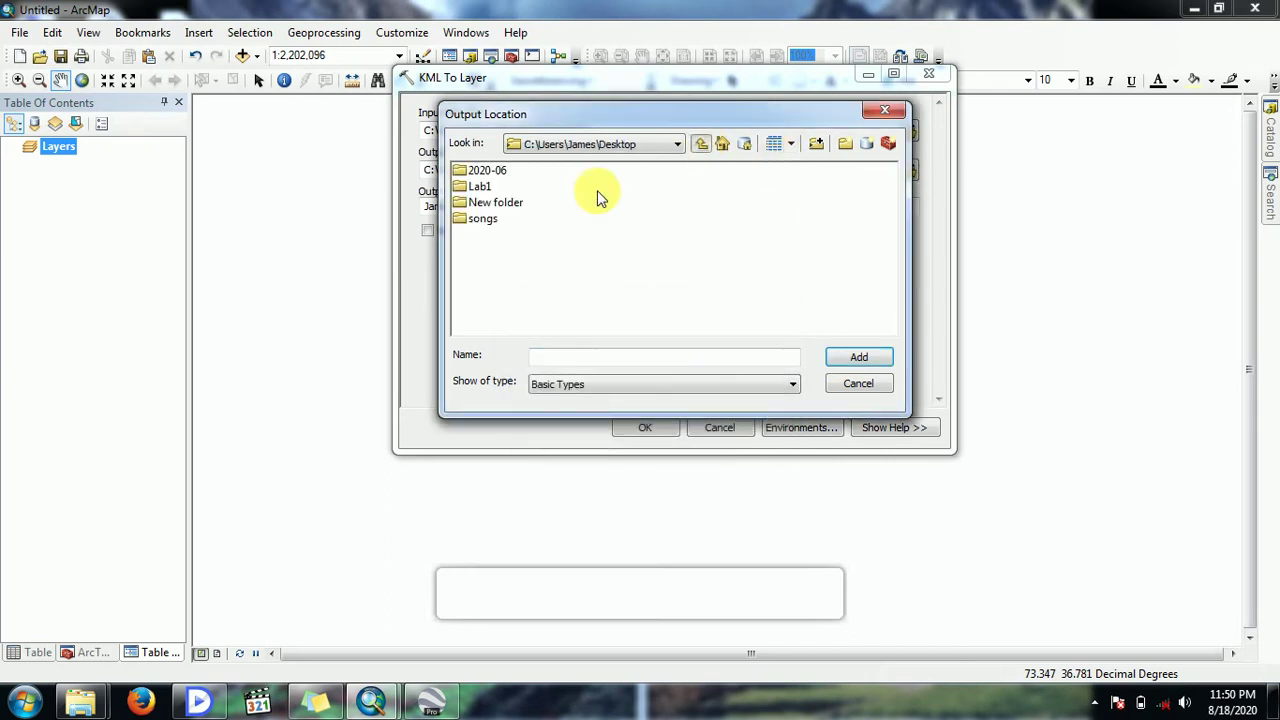
- Set the output location to New folder on the Desktop, keep the proposed output data name and run the KML To Layer conversion
left_click(484, 187)
left_click(492, 202)
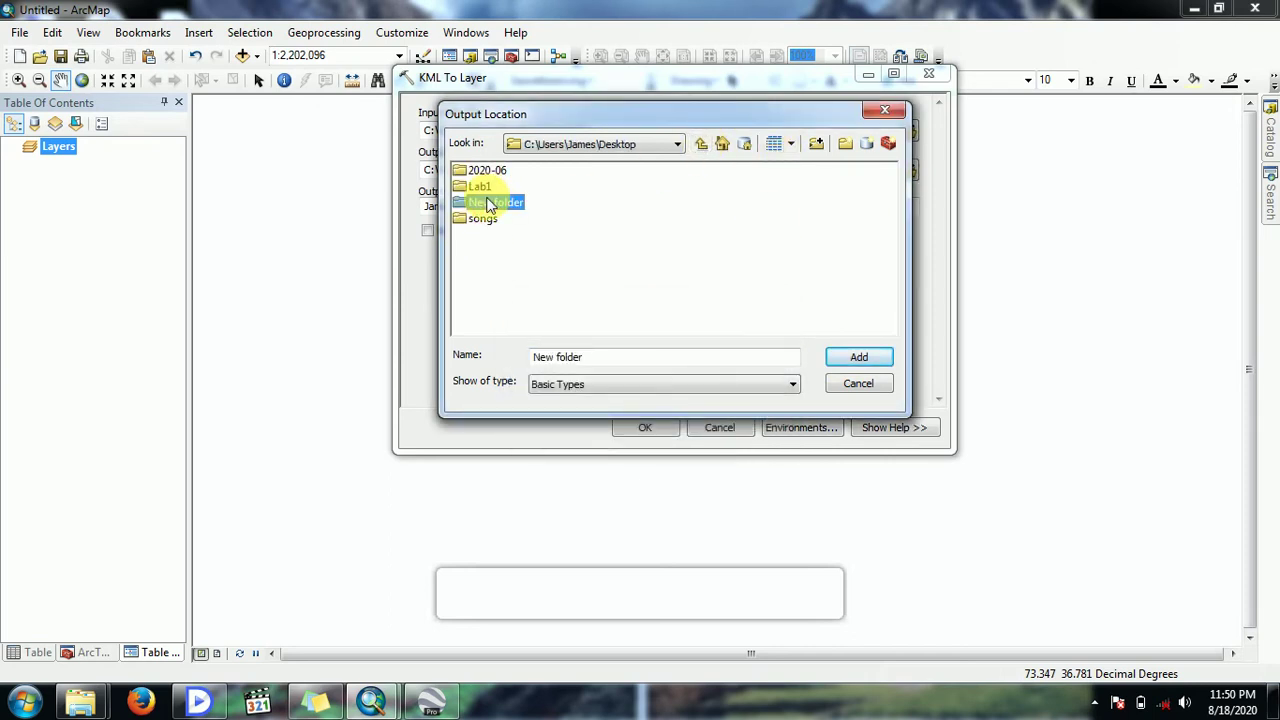
left_click(862, 358)
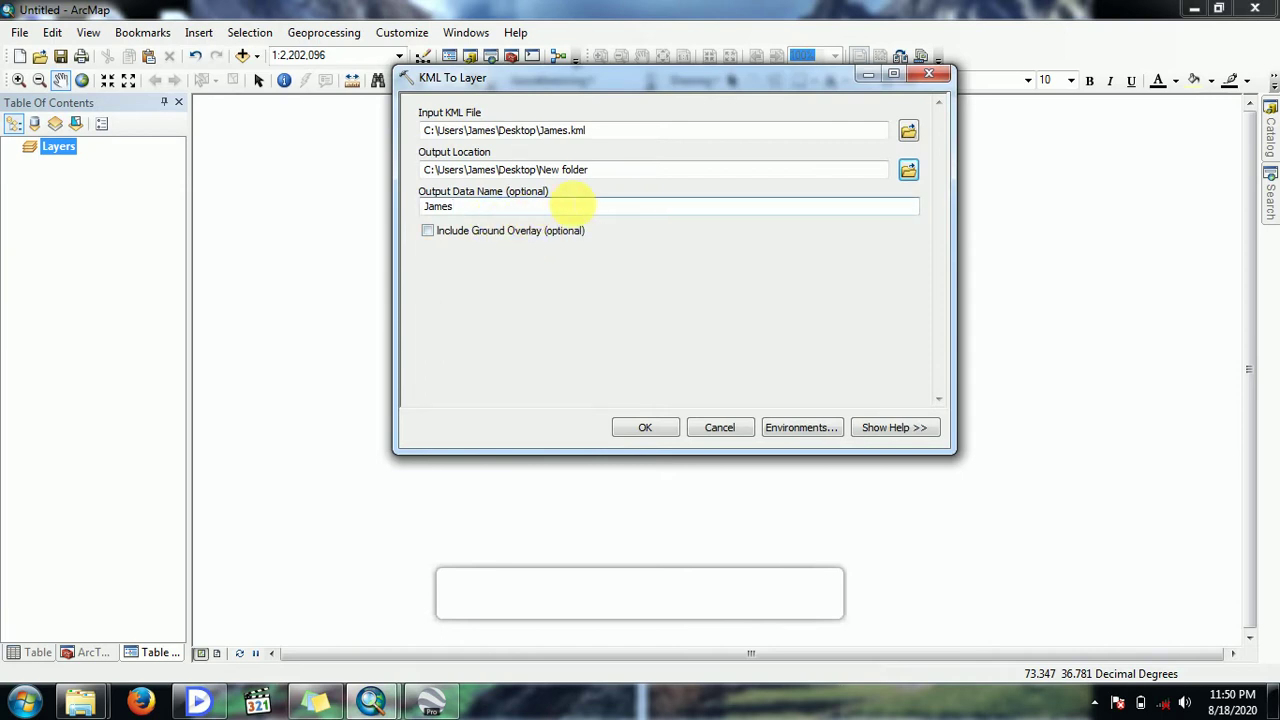
left_click(908, 170)
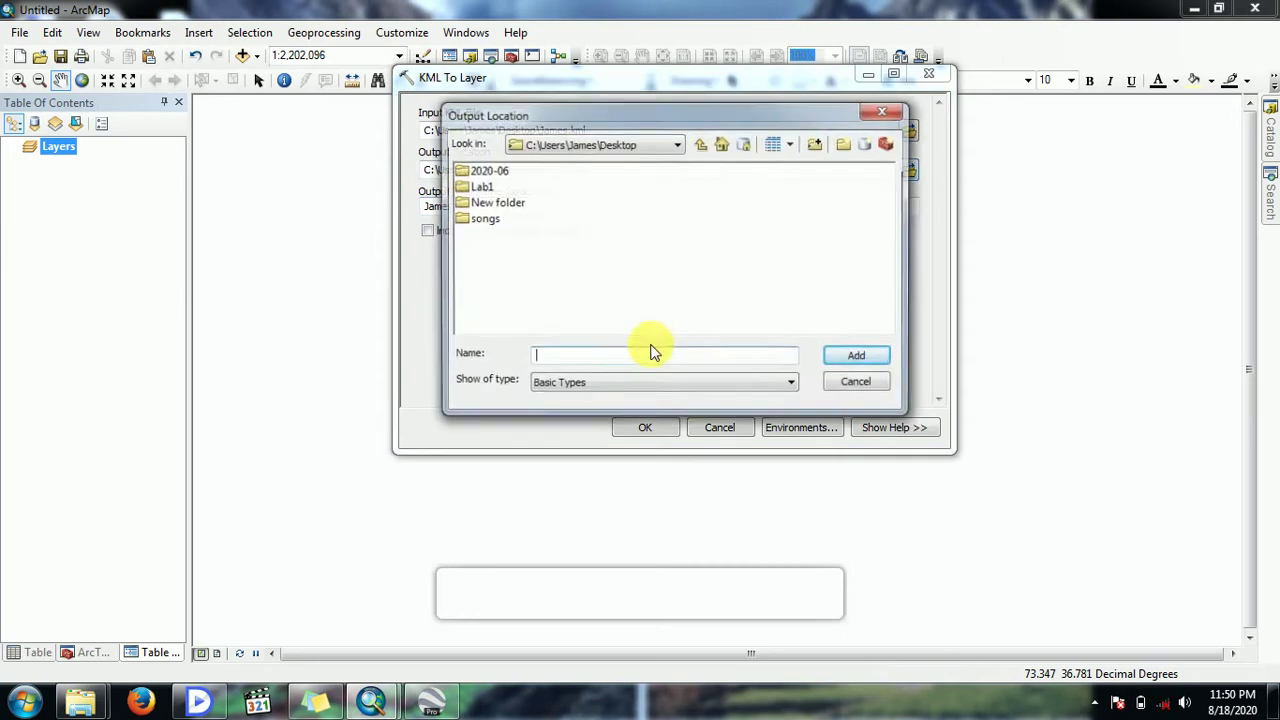
left_click(493, 202)
left_click(852, 357)
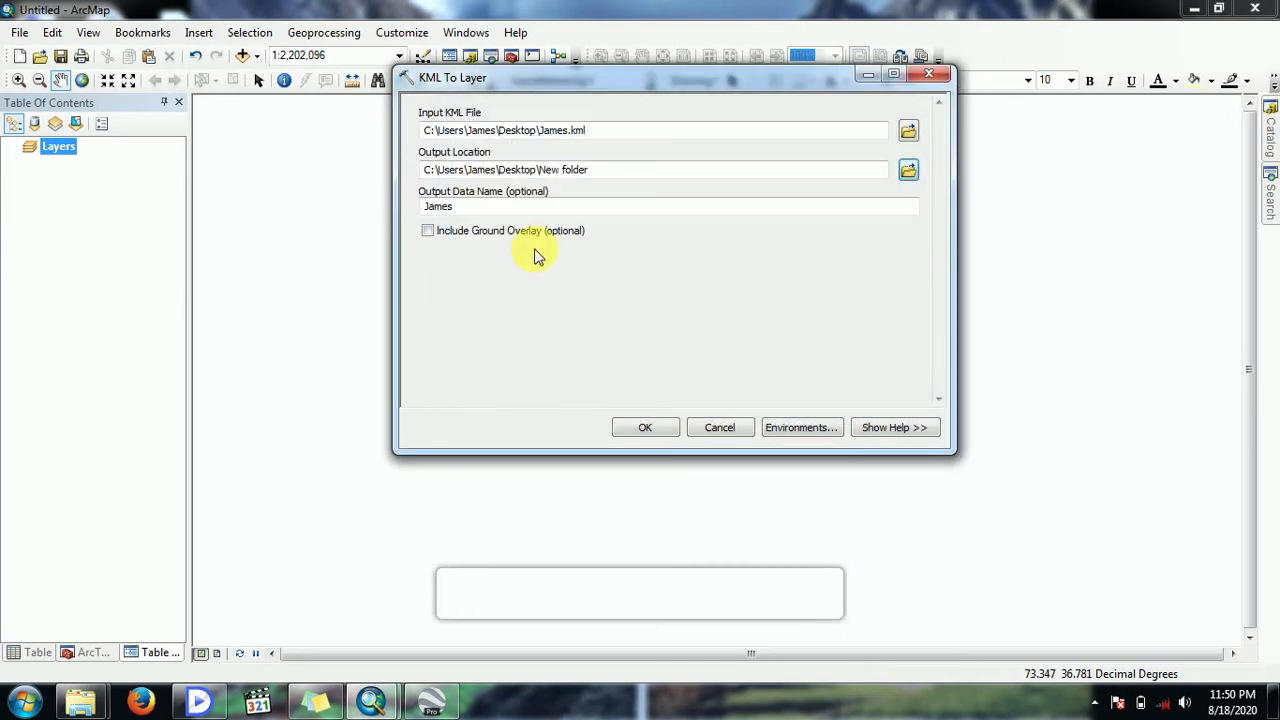
left_click(493, 208)
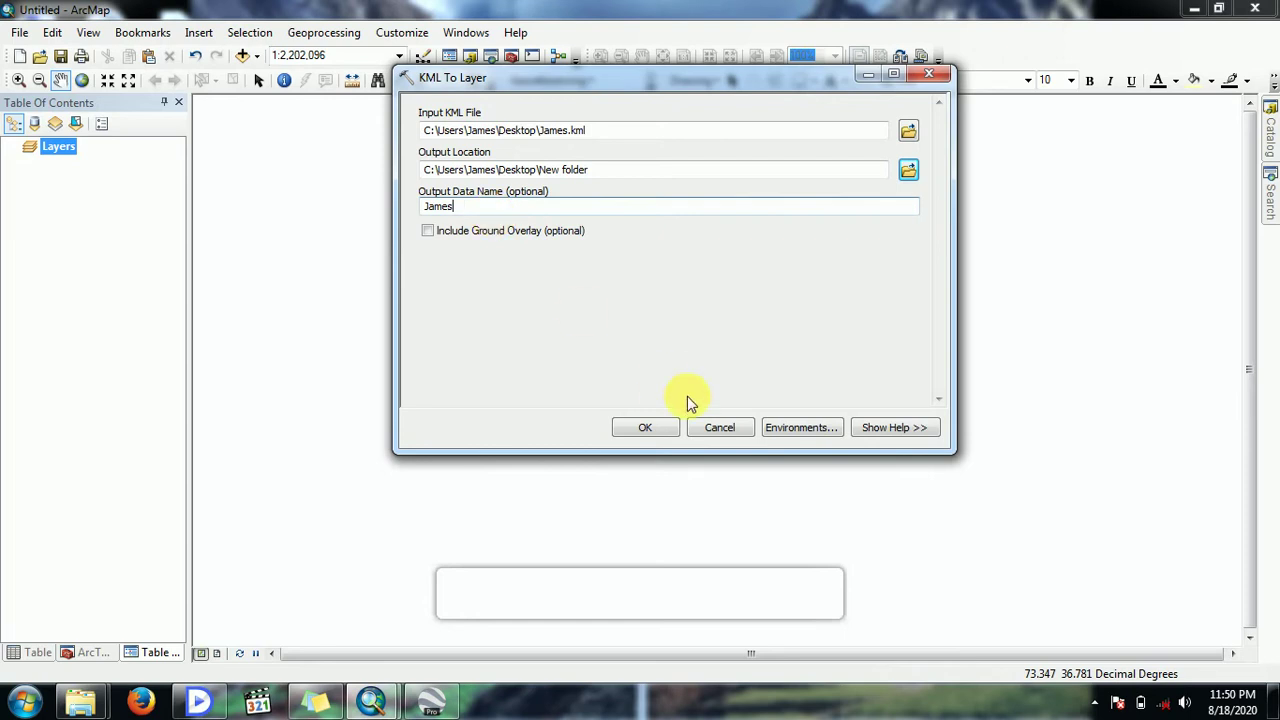
left_click(645, 430)
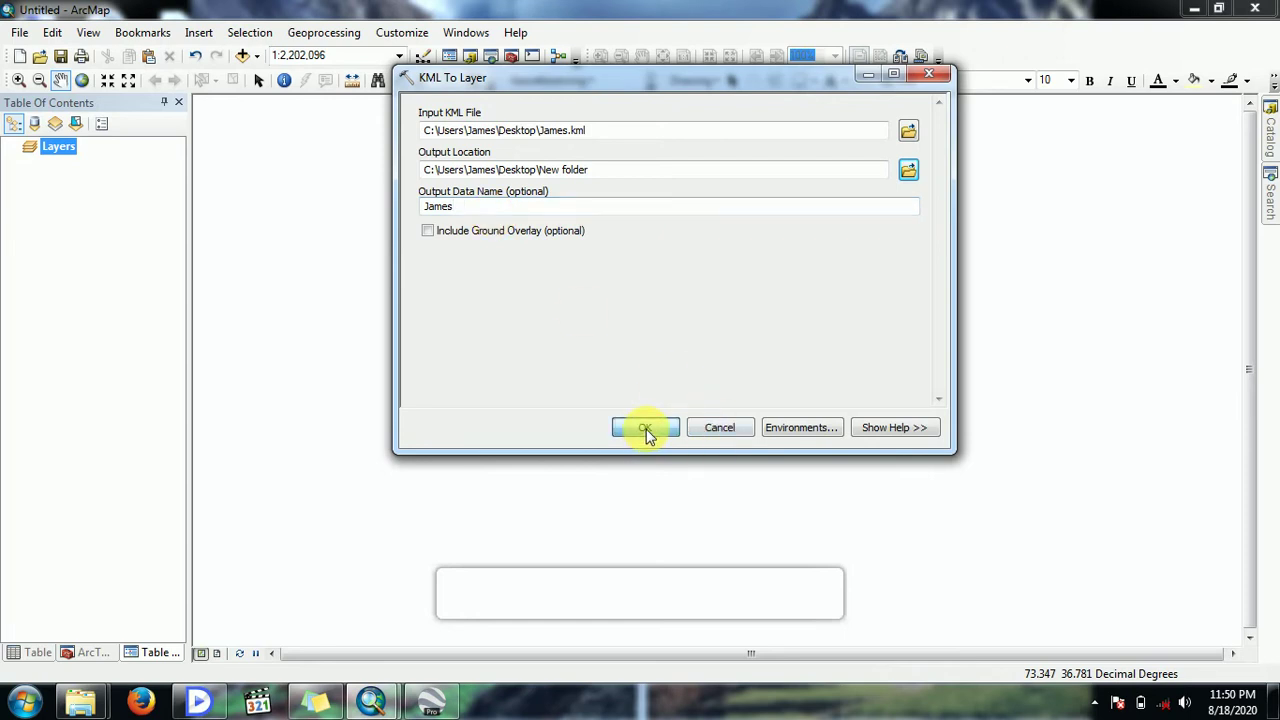
- Switch to the music player, pause the song and minimize the player
left_click(214, 702)
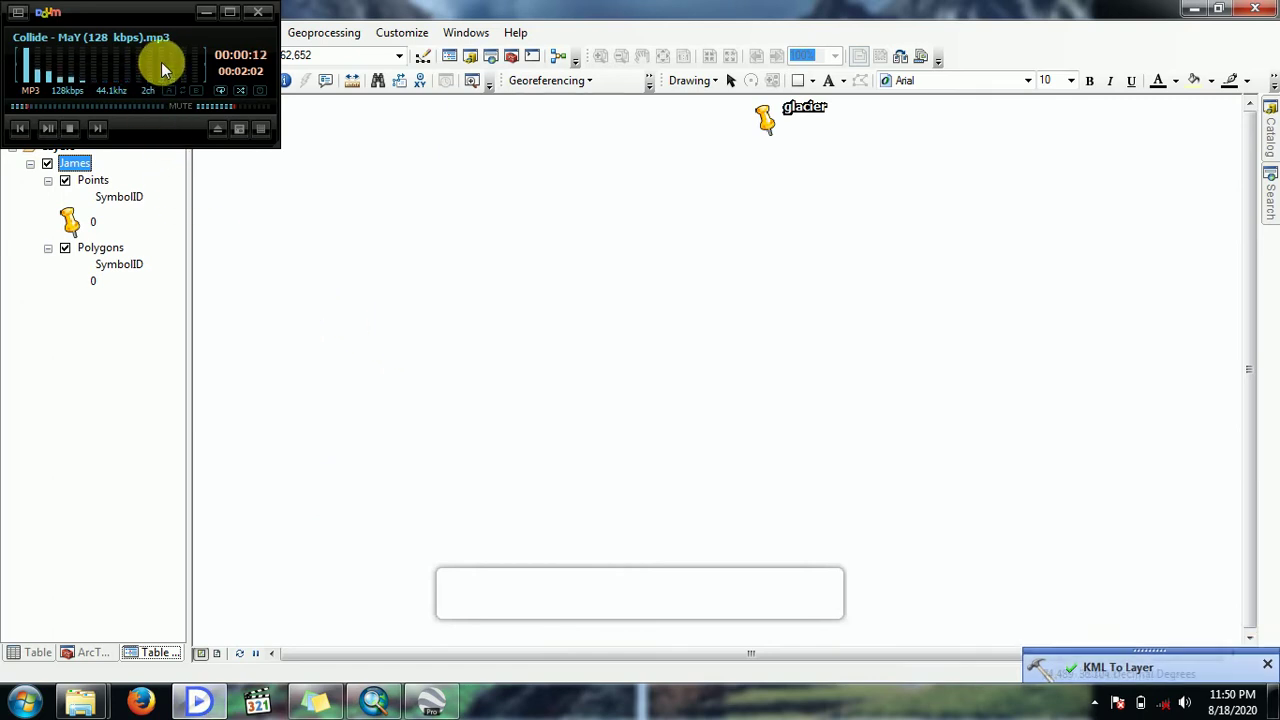
key("space")
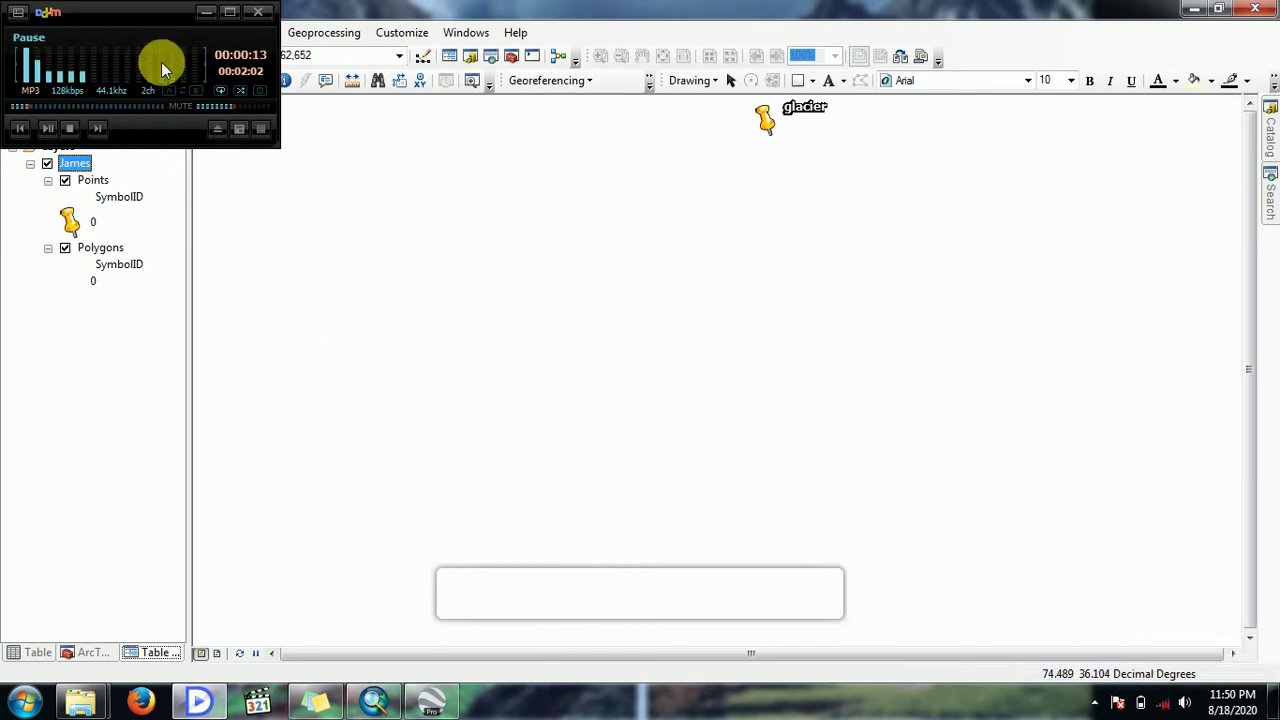
left_click(204, 22)
- Examine the converted glacier point on the map, switching the Points layer off and back on
left_click_drag(742, 250, 714, 349)
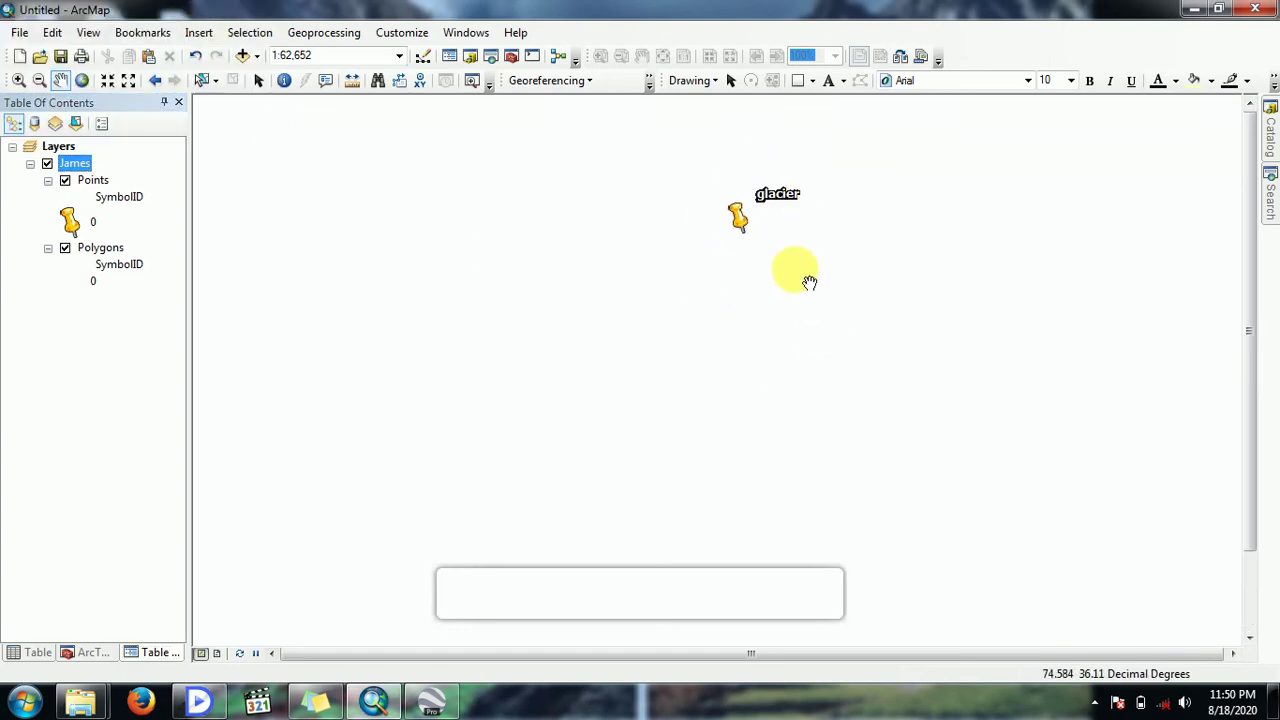
left_click(65, 181)
left_click(65, 181)
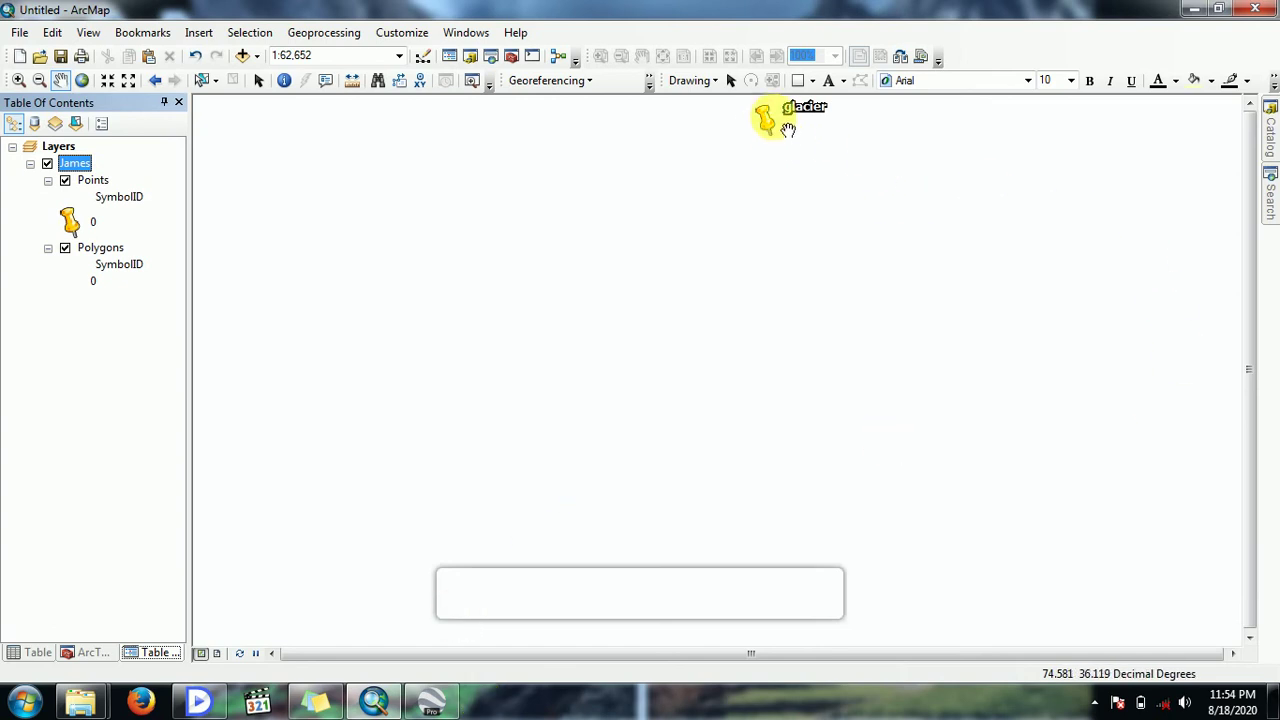
left_click_drag(777, 126, 749, 166)
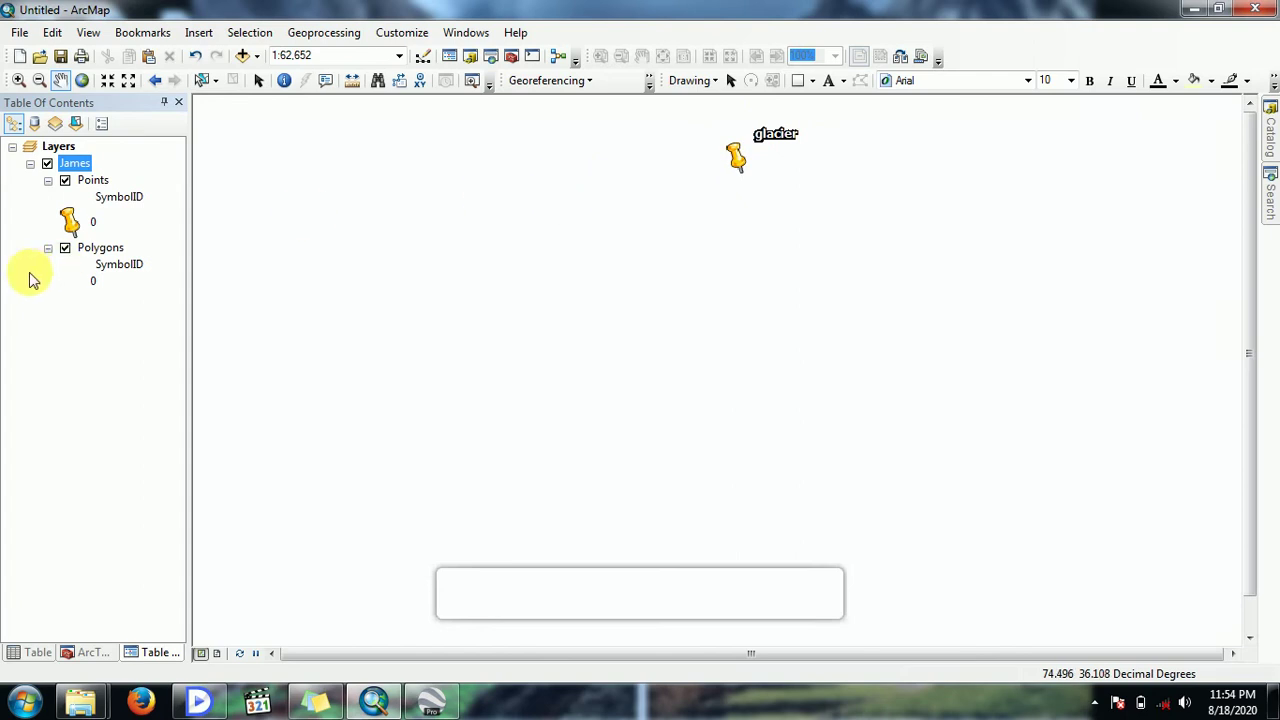
- Apply the Glacier fill symbol from the ESRI styles to the Polygons layer
left_click(93, 286)
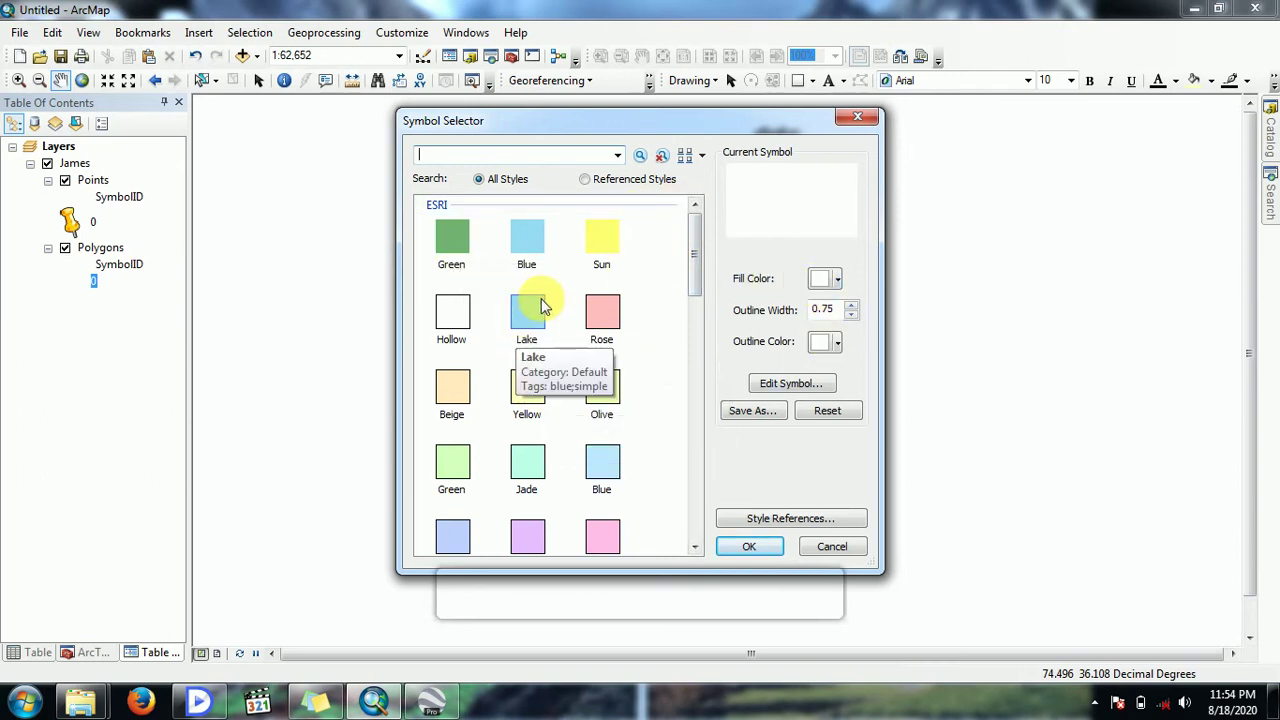
left_click_drag(694, 237, 699, 449)
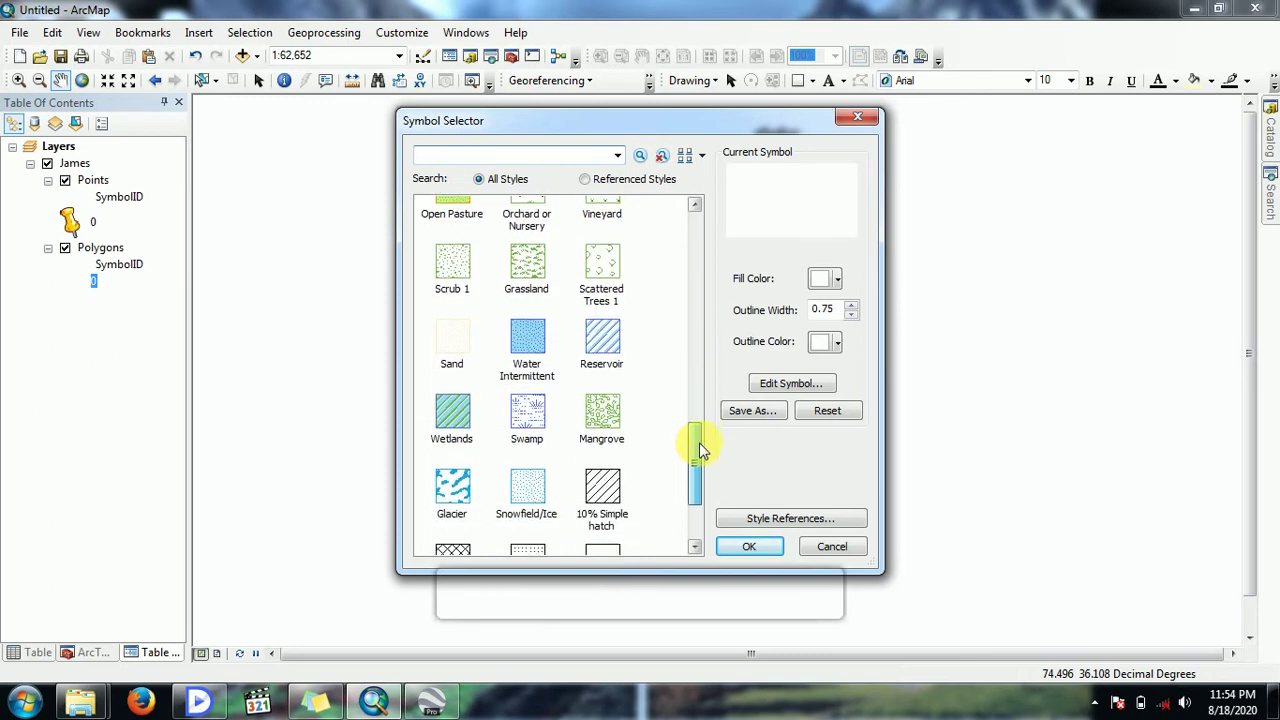
left_click(481, 488)
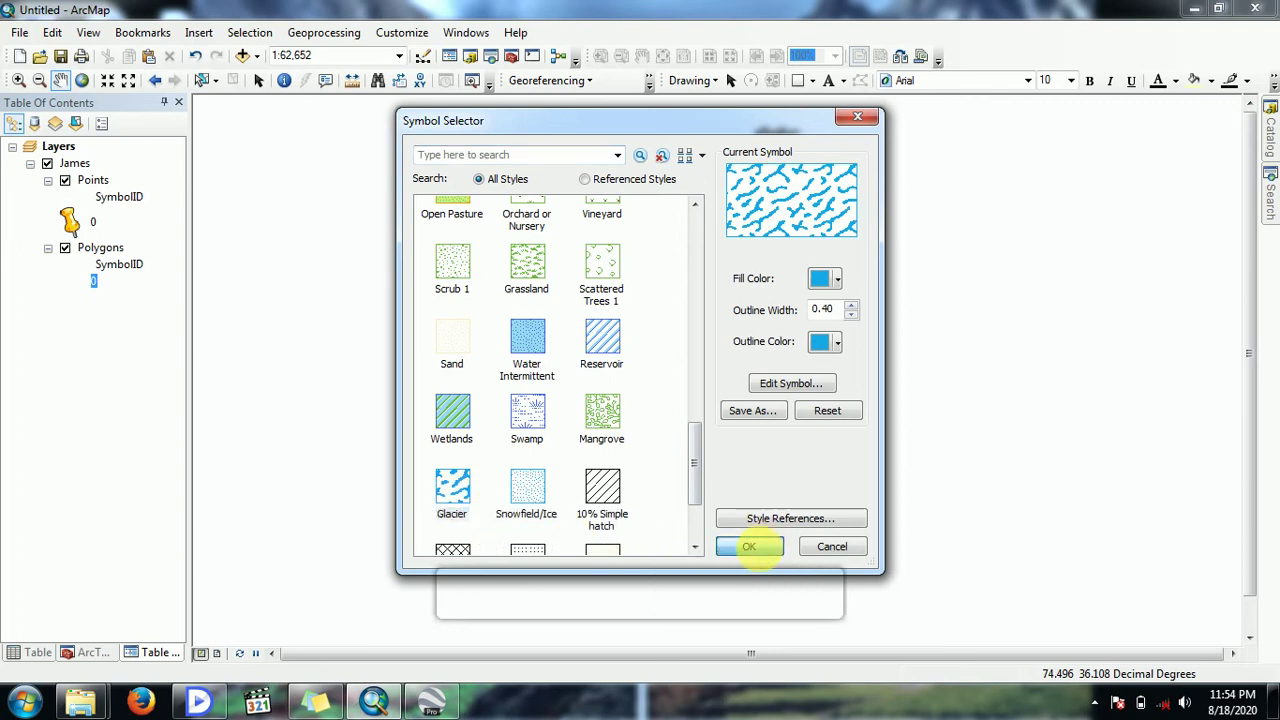
left_click(757, 548)
left_click_drag(691, 446, 707, 425)
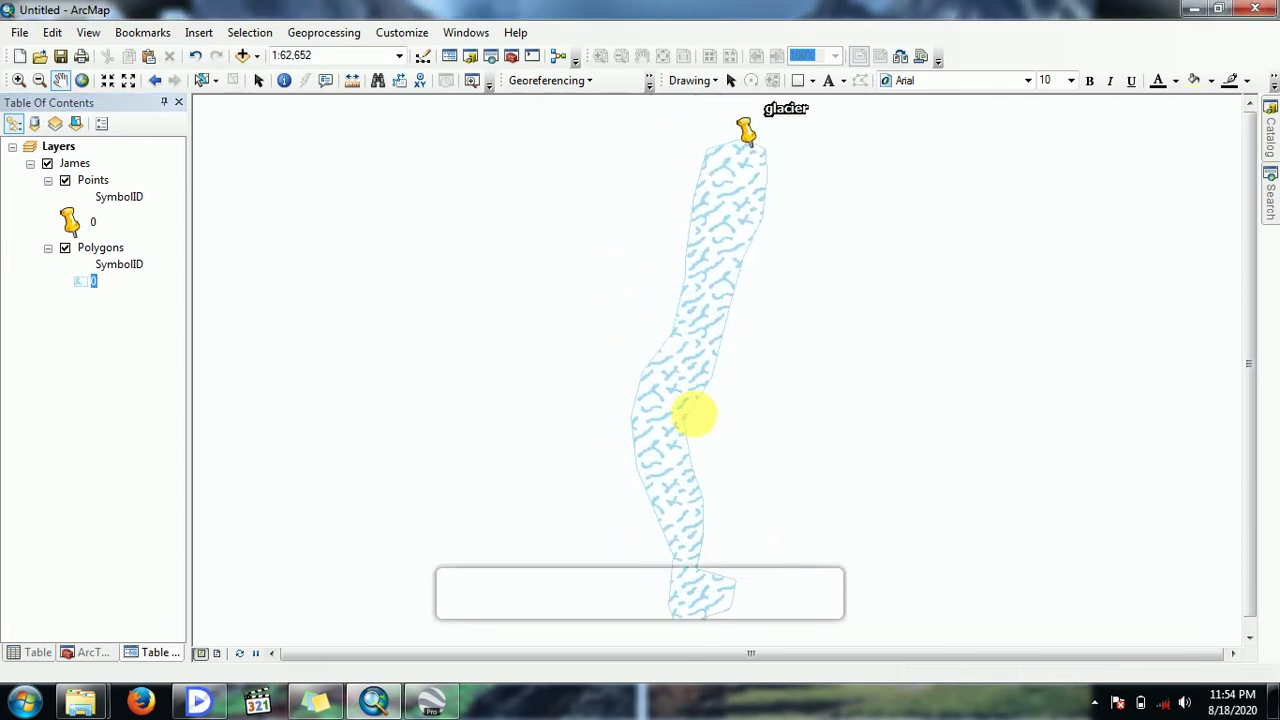
scroll(735, 386, "down", 1)
scroll(735, 386, "up", 1)
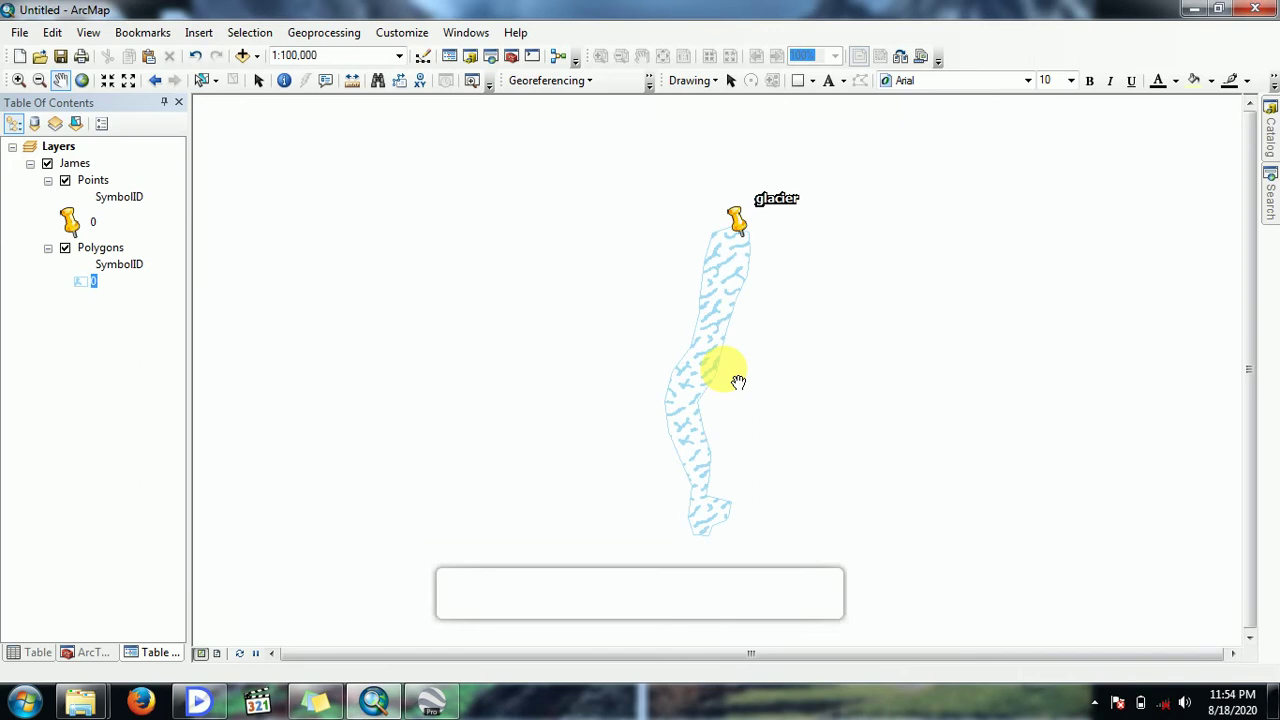
right_click(101, 250)
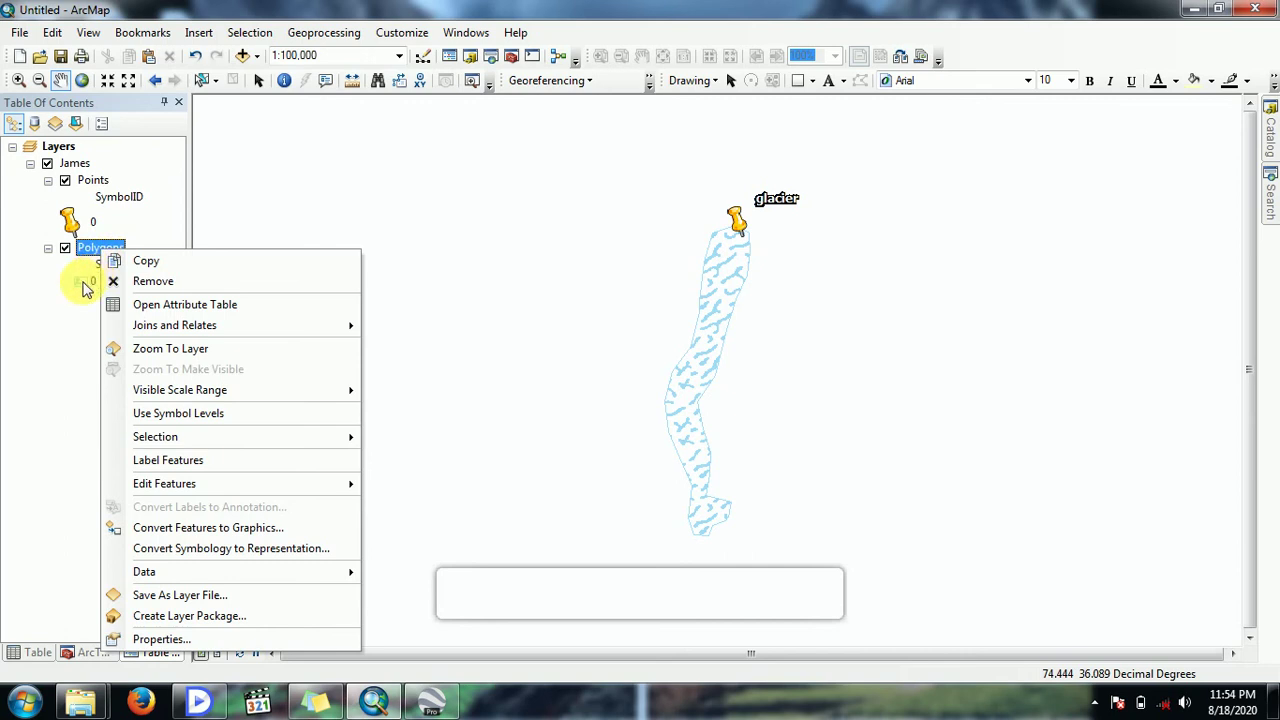
left_click(86, 285)
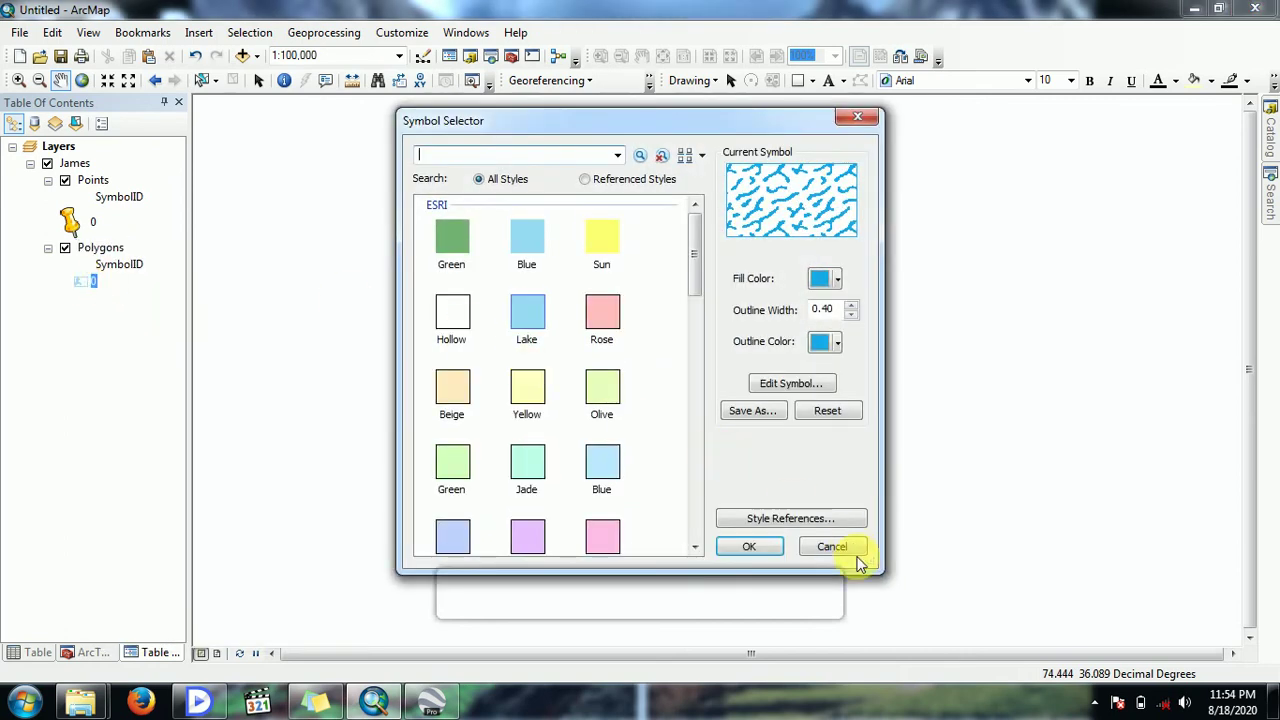
left_click(832, 546)
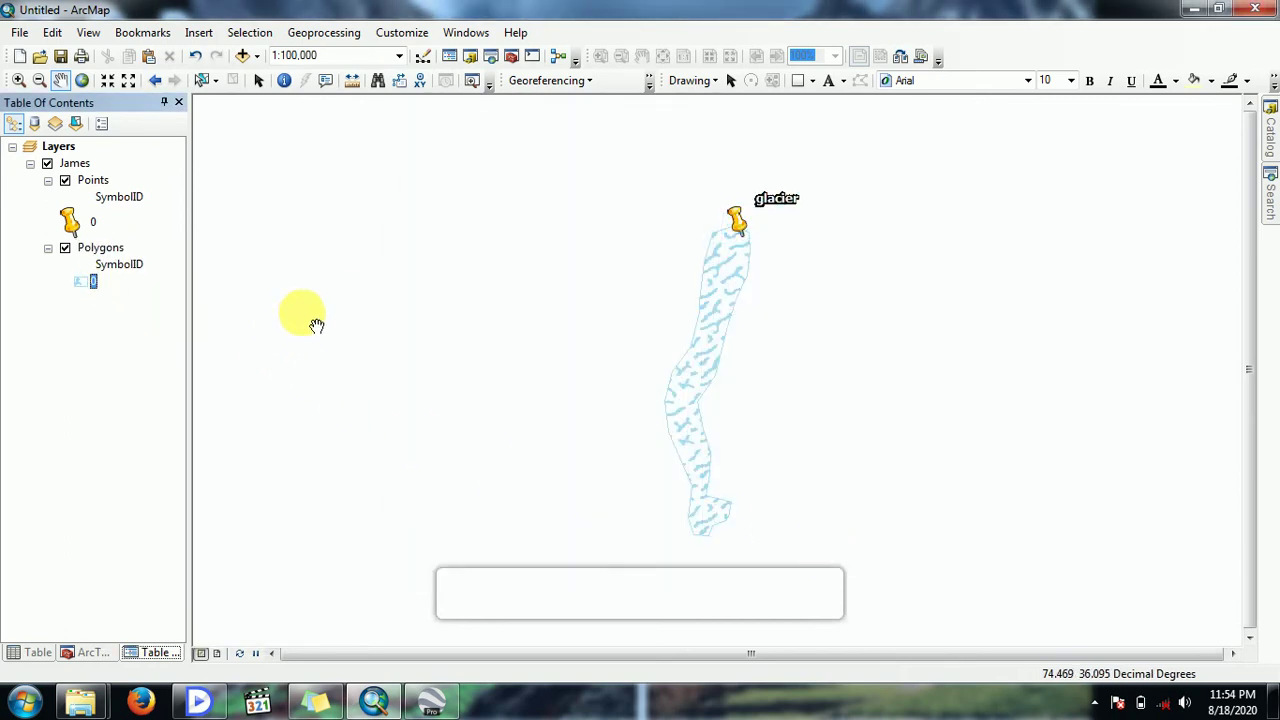
- Start exporting the Polygons layer's data and set New folder on the Desktop as the output location
right_click(118, 248)
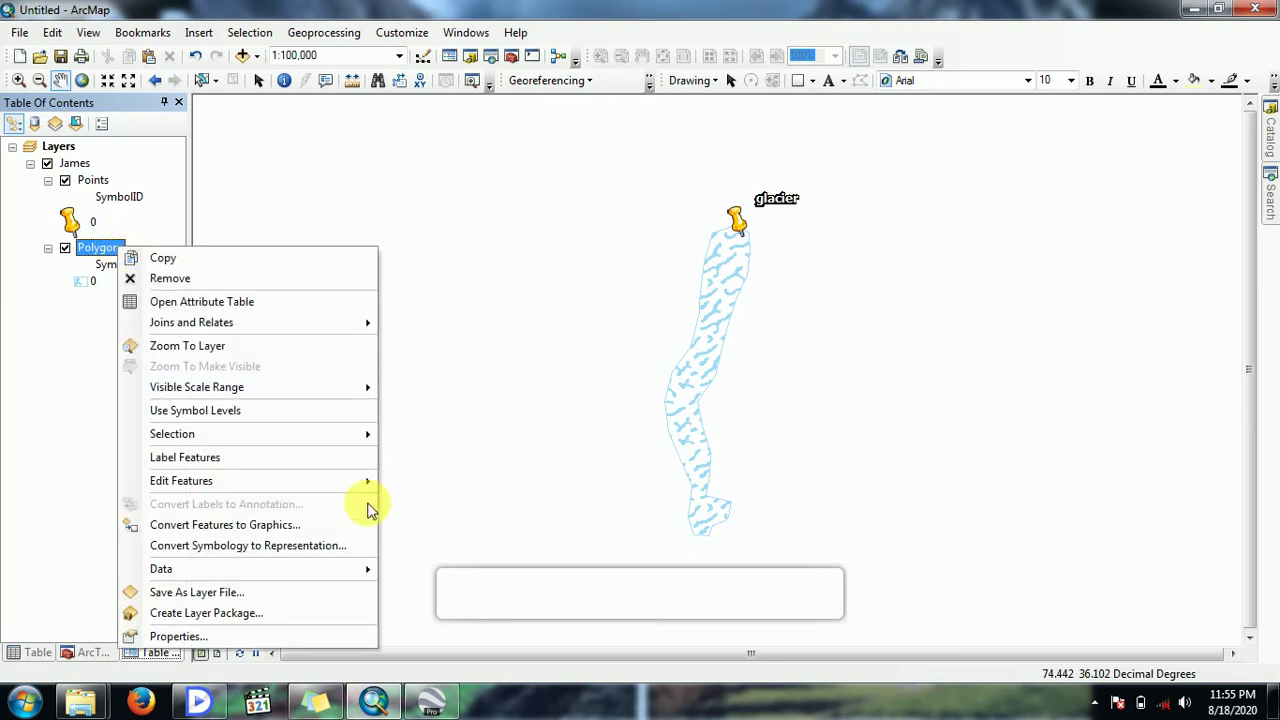
mouse_move(296, 566)
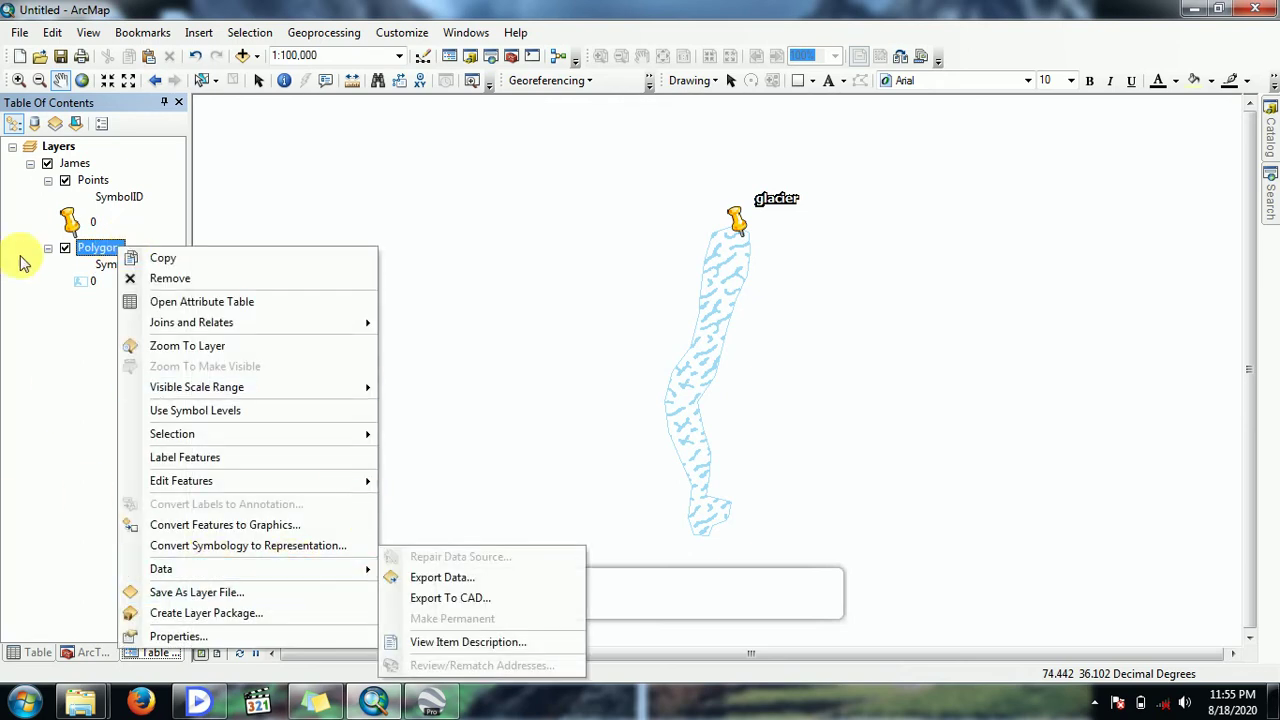
left_click(61, 311)
left_click(103, 250)
right_click(104, 258)
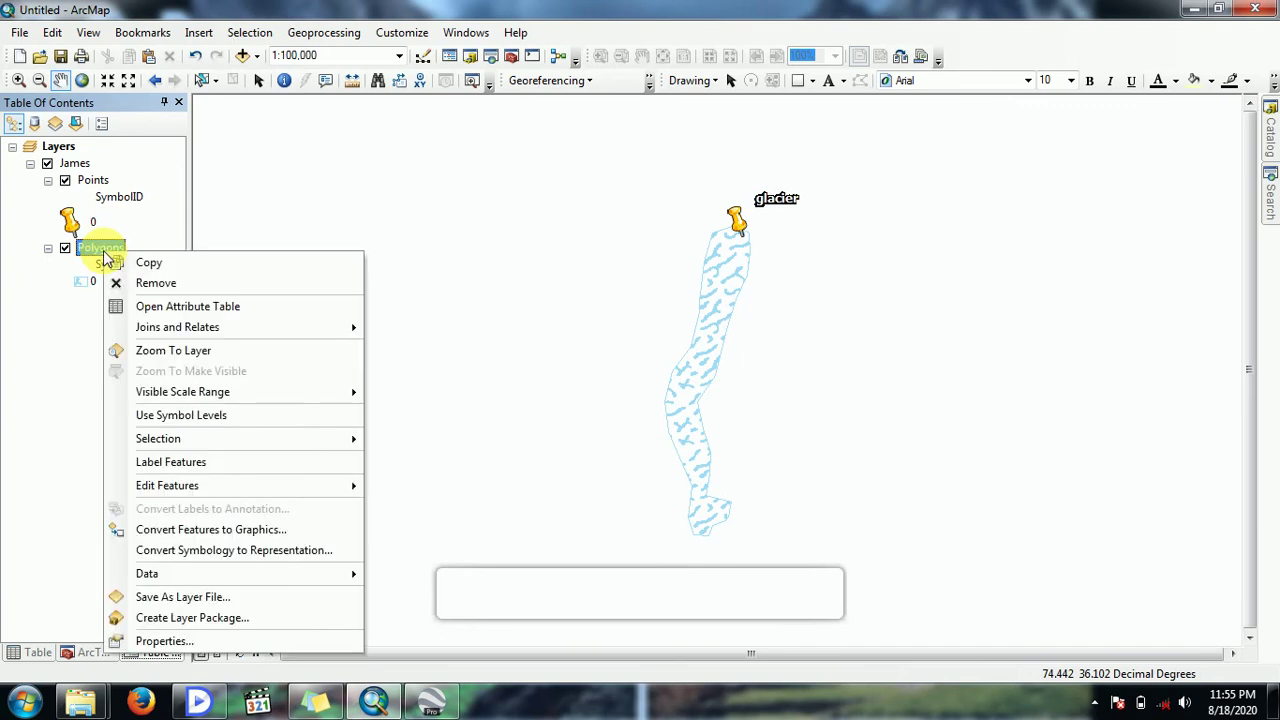
mouse_move(330, 573)
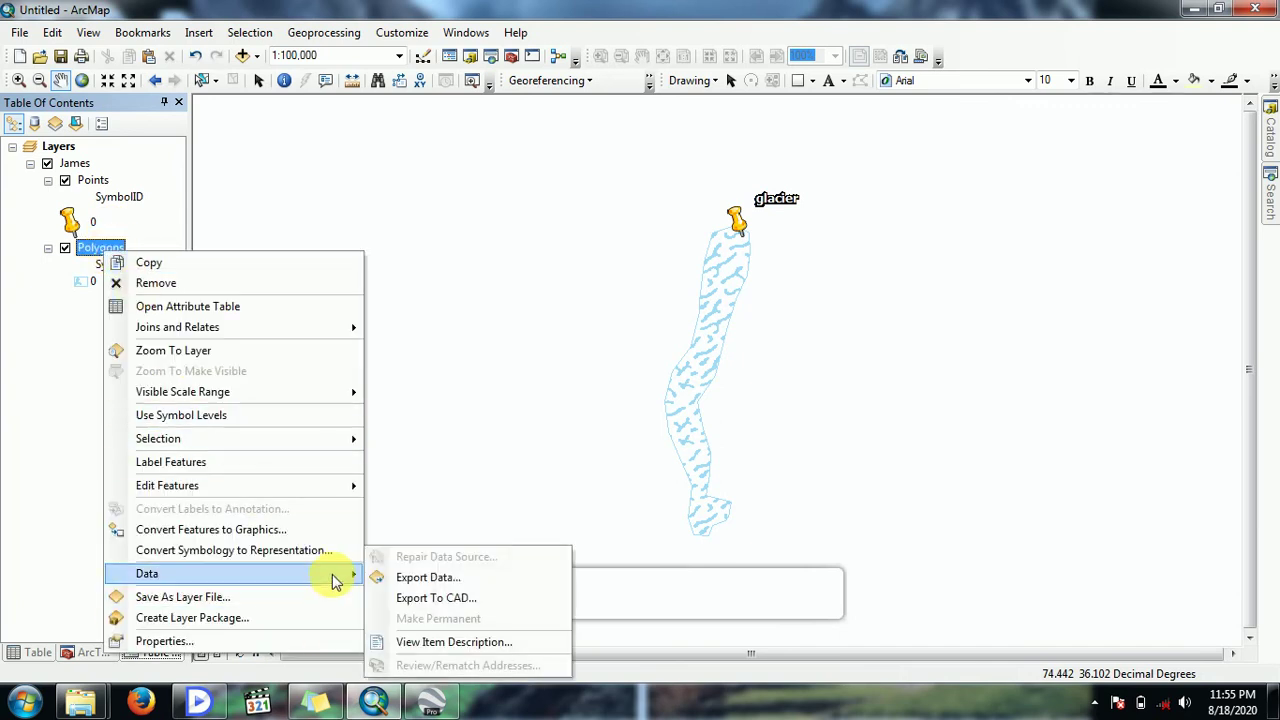
left_click(427, 578)
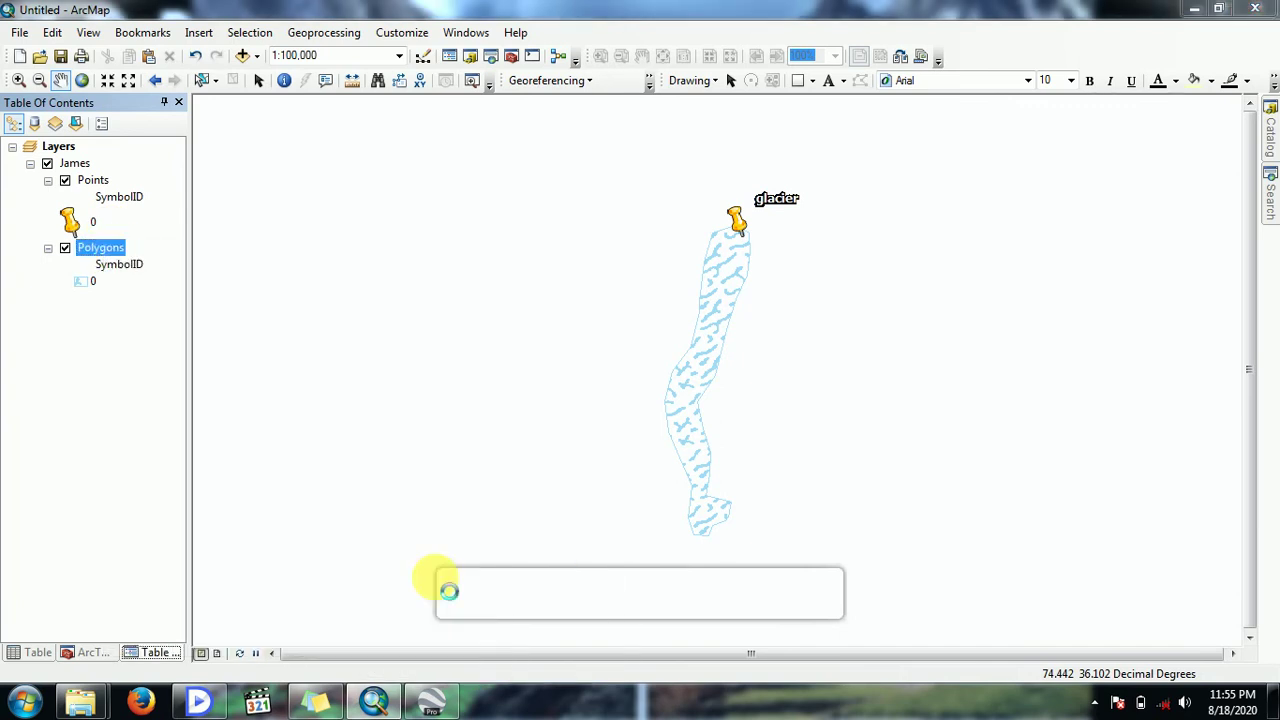
left_click(800, 379)
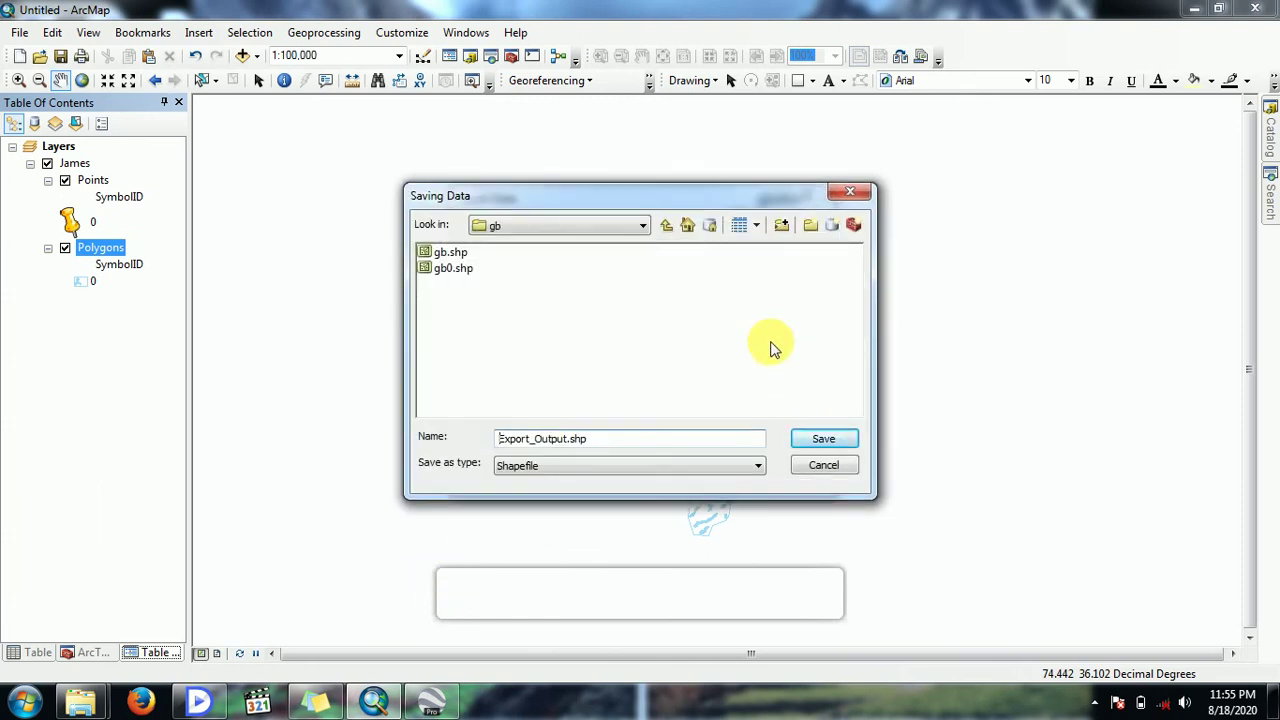
left_click(614, 232)
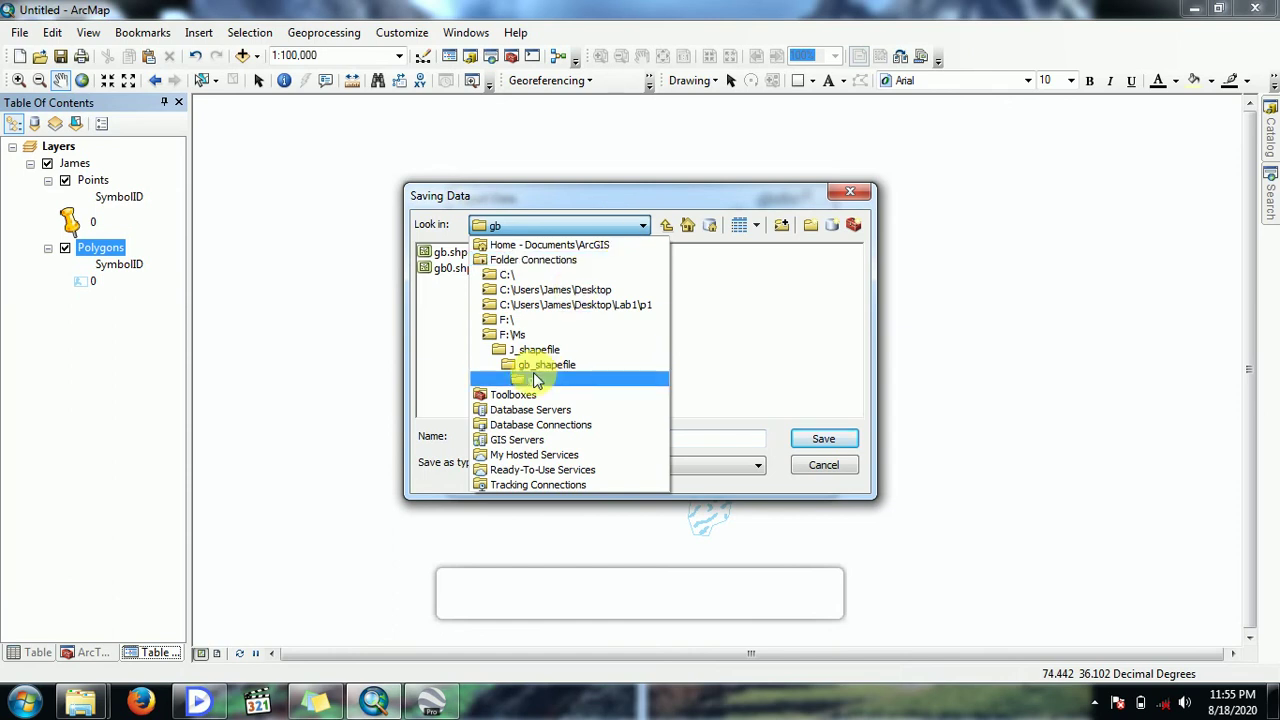
left_click(558, 290)
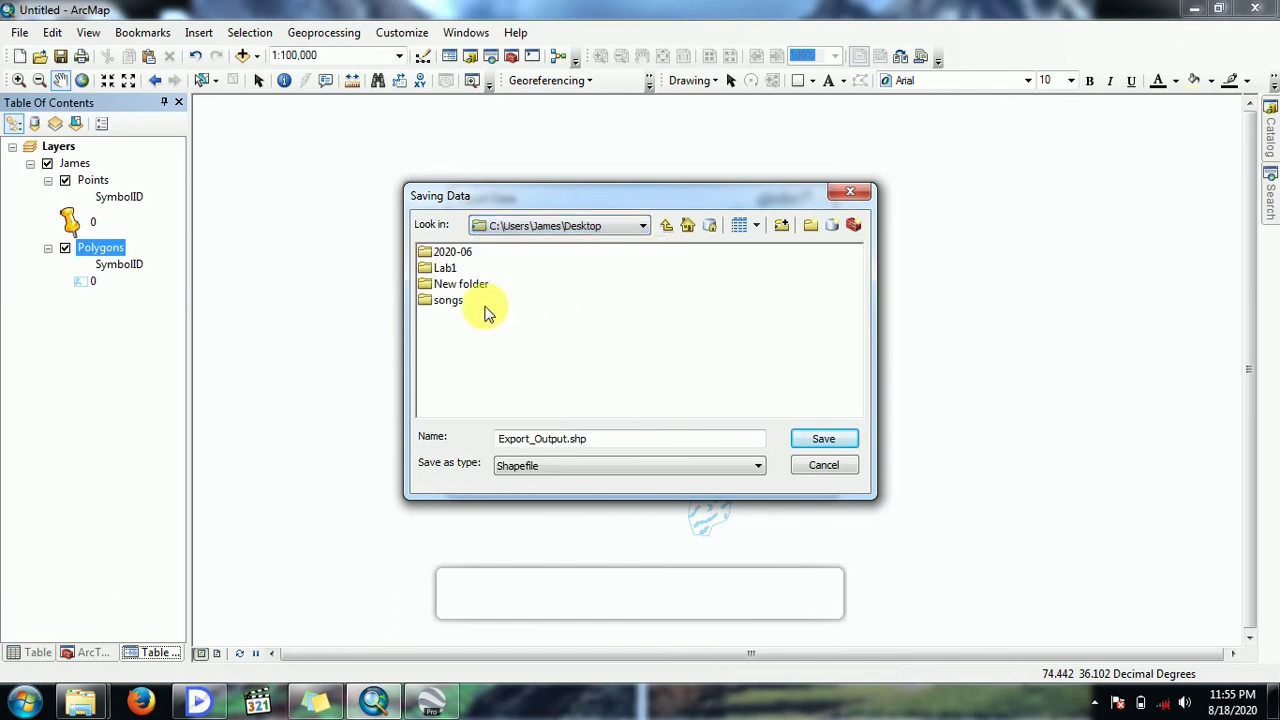
double_click(455, 283)
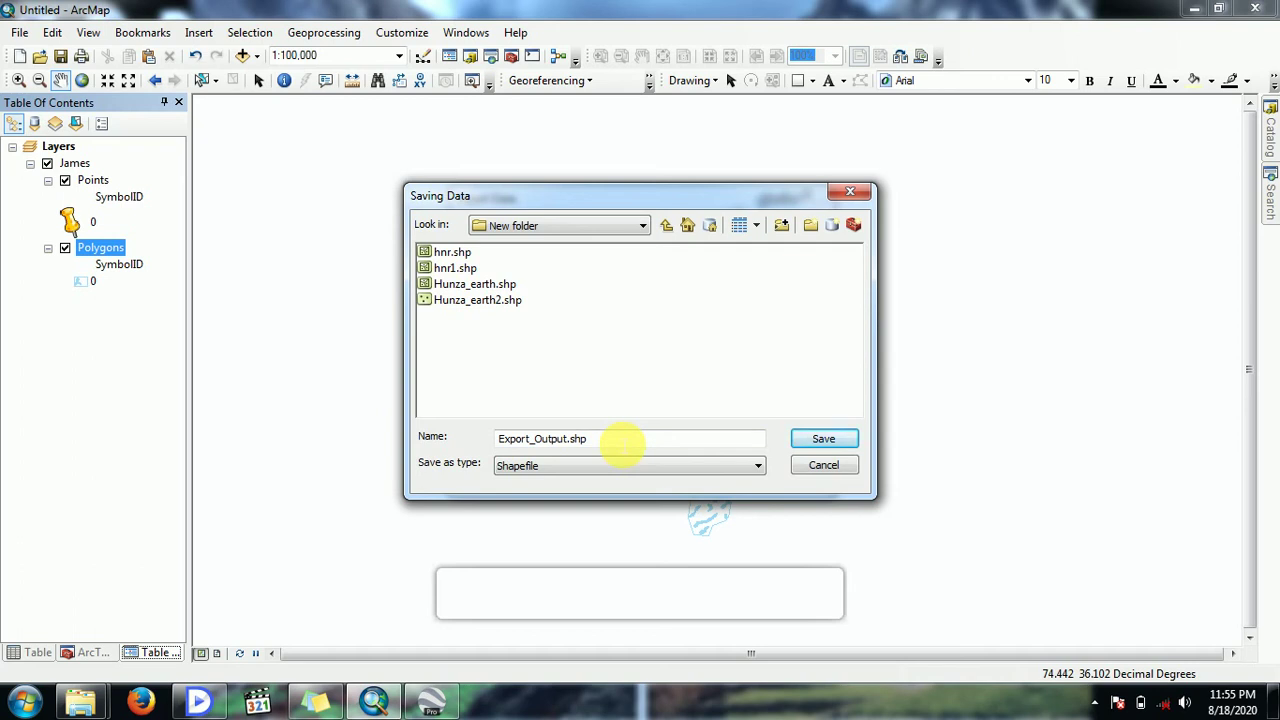
- Export the polygon data as the shapefile Export_Output.shp and add it to the map as a layer
left_click(623, 465)
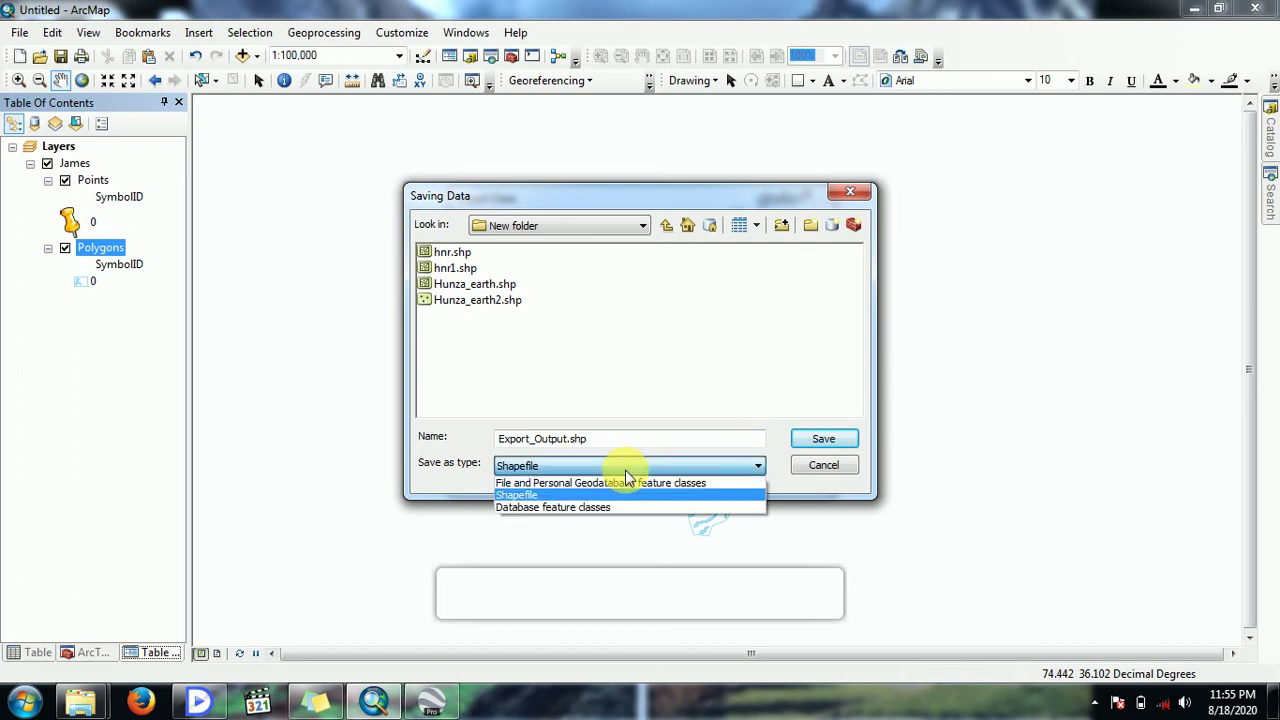
left_click(623, 467)
left_click(623, 467)
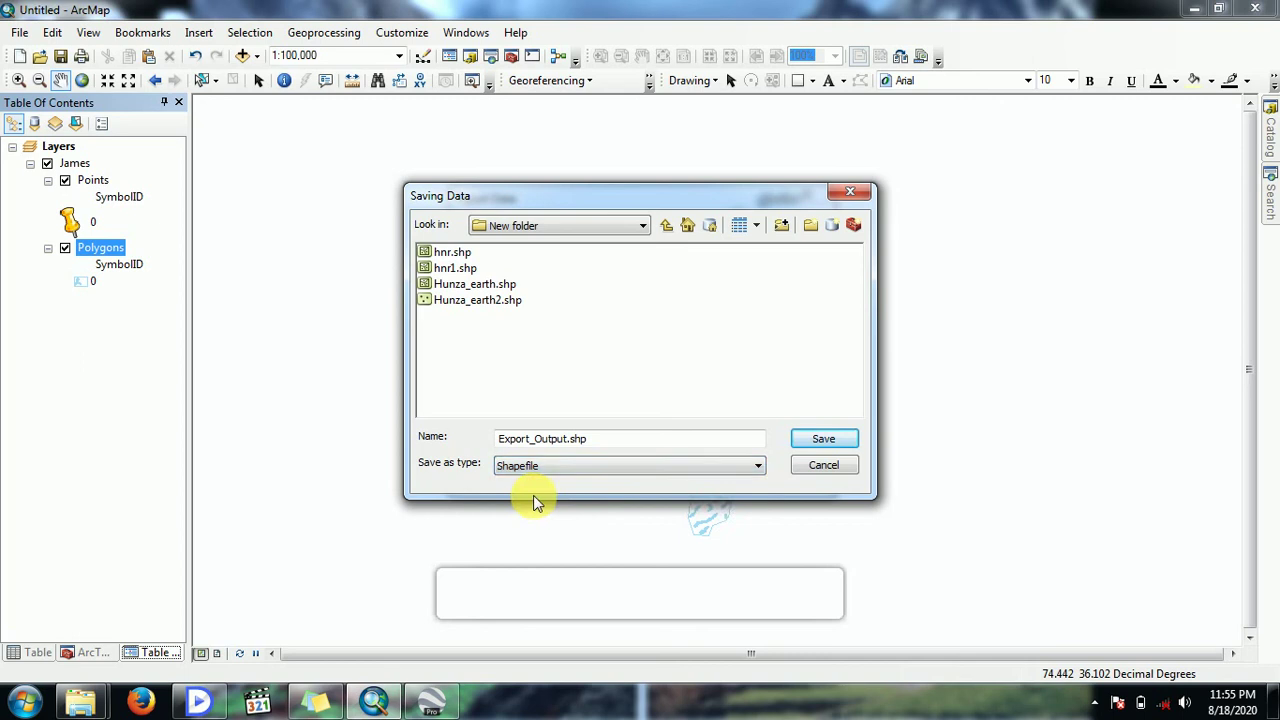
left_click(822, 440)
left_click(703, 474)
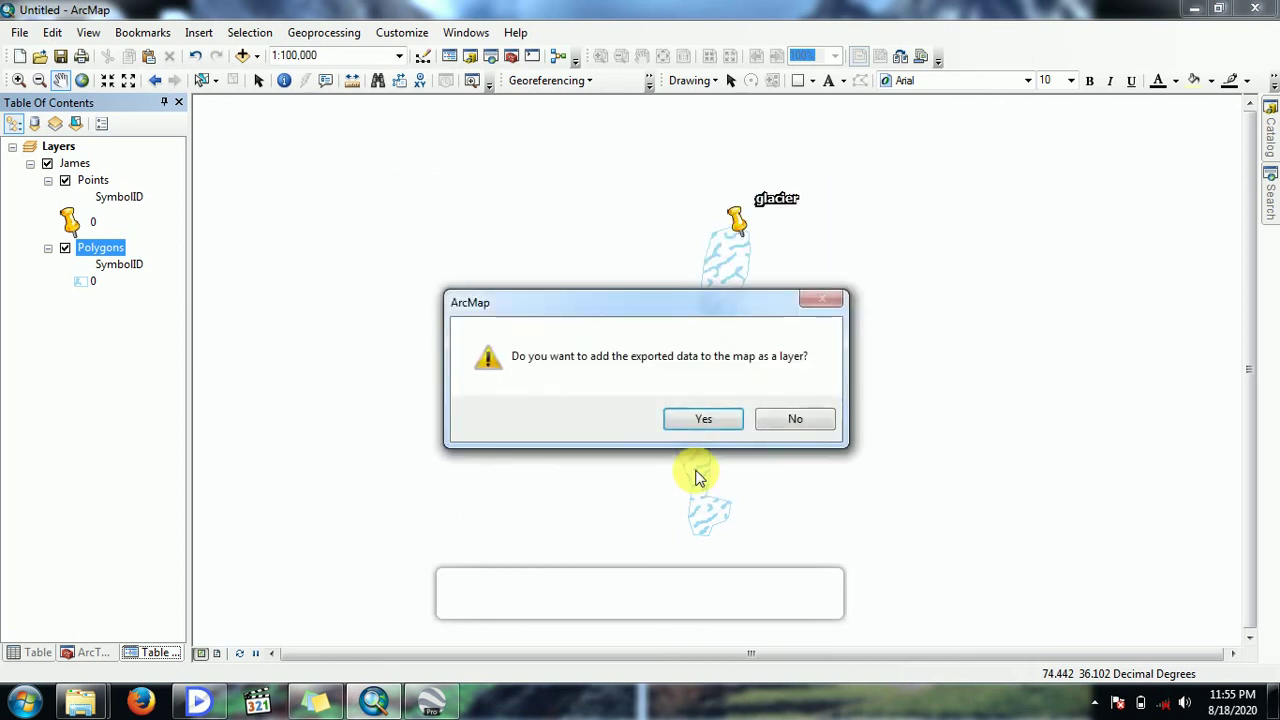
left_click(703, 418)
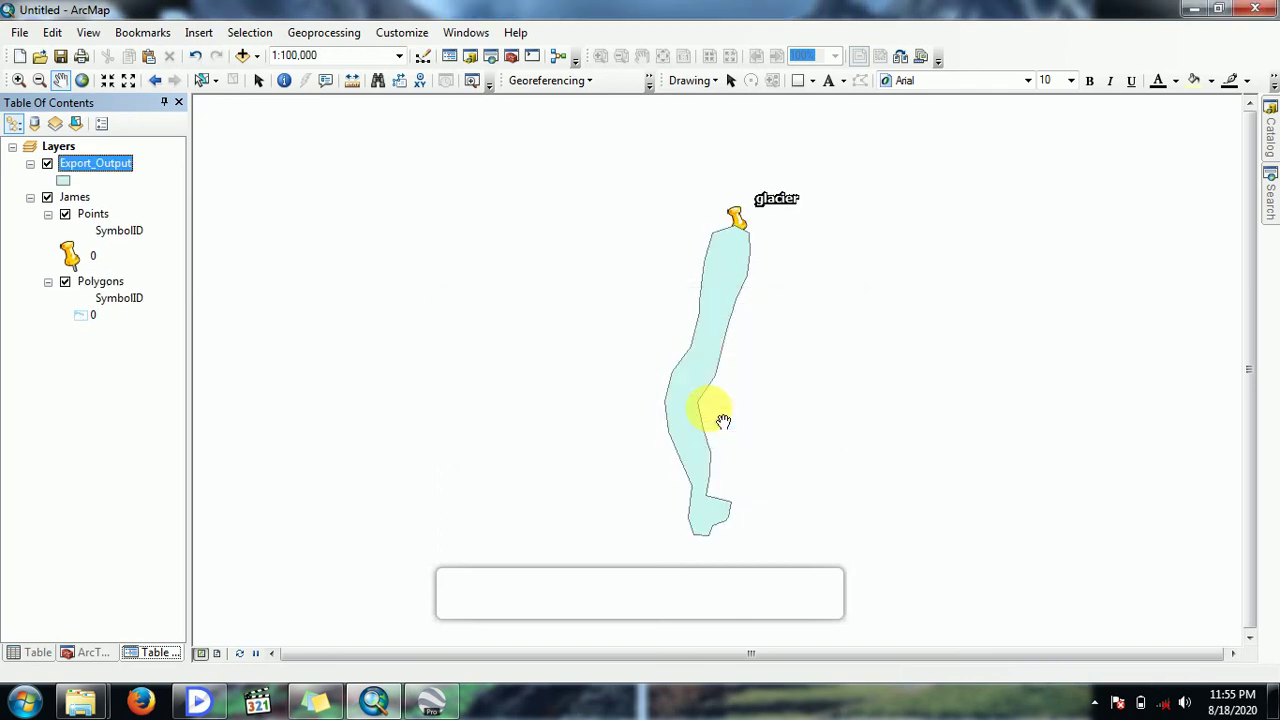